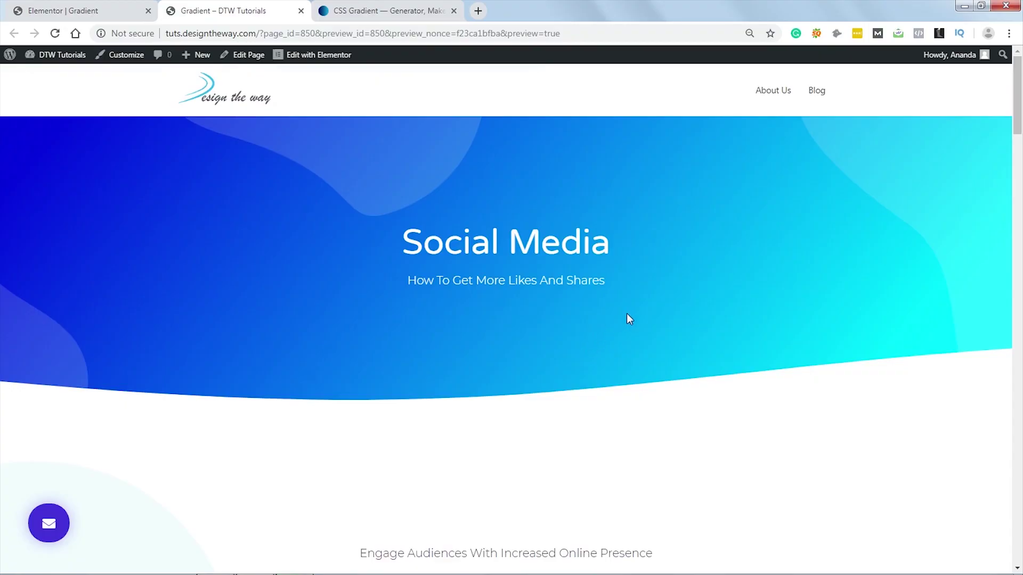
# Review the published Social Media page preview, highlighting the gradient heading "Learn About Our Social Media Marketing Strategy".
pyautogui.scroll(-8, 629, 317)
pyautogui.scroll(2, 626, 320)
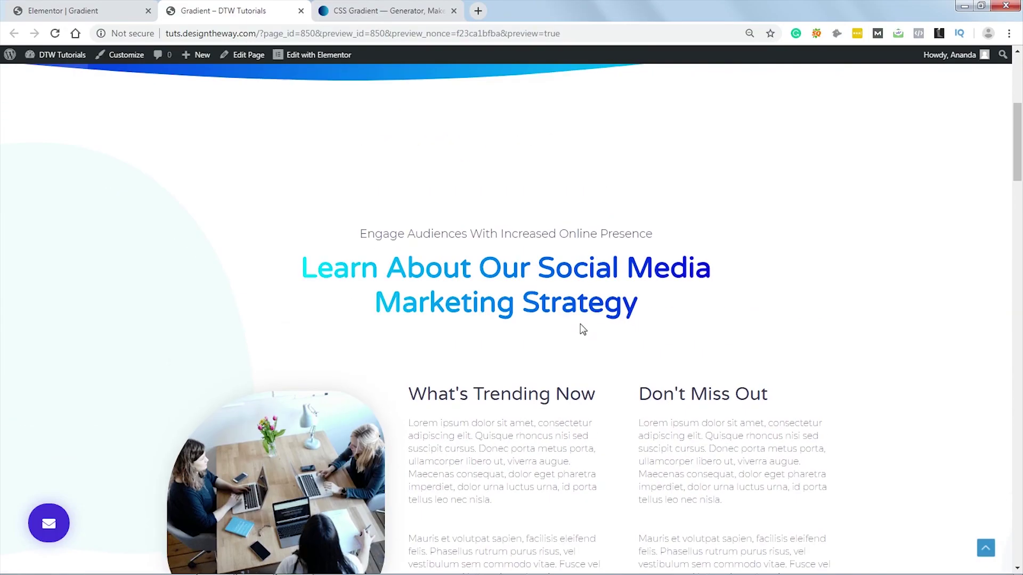
pyautogui.moveTo(303, 263); pyautogui.dragTo(663, 283)
pyautogui.click(757, 295)
pyautogui.scroll(-18, 753, 290)
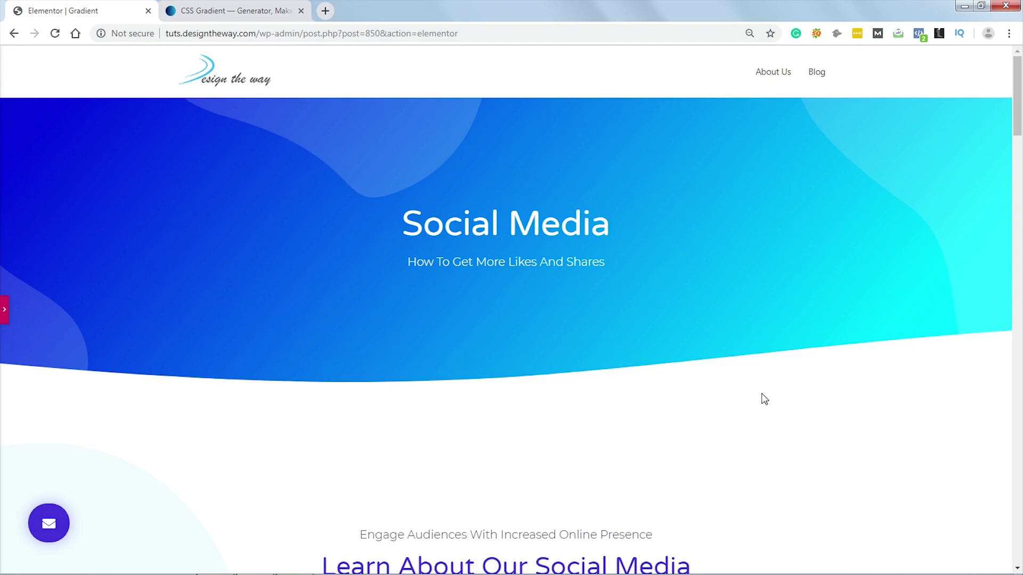
# Review the Elementor version of the page for headings, buttons and service cards that still use solid colours.
pyautogui.scroll(-3, 765, 399)
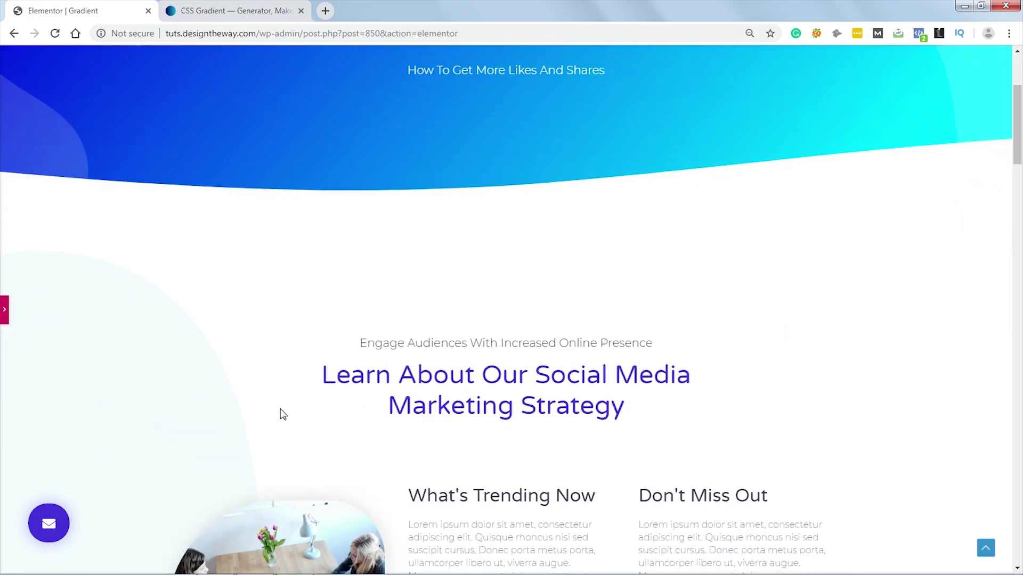
pyautogui.moveTo(324, 375); pyautogui.dragTo(632, 406)
pyautogui.click(678, 404)
pyautogui.scroll(-15, 781, 326)
pyautogui.scroll(-10, 783, 327)
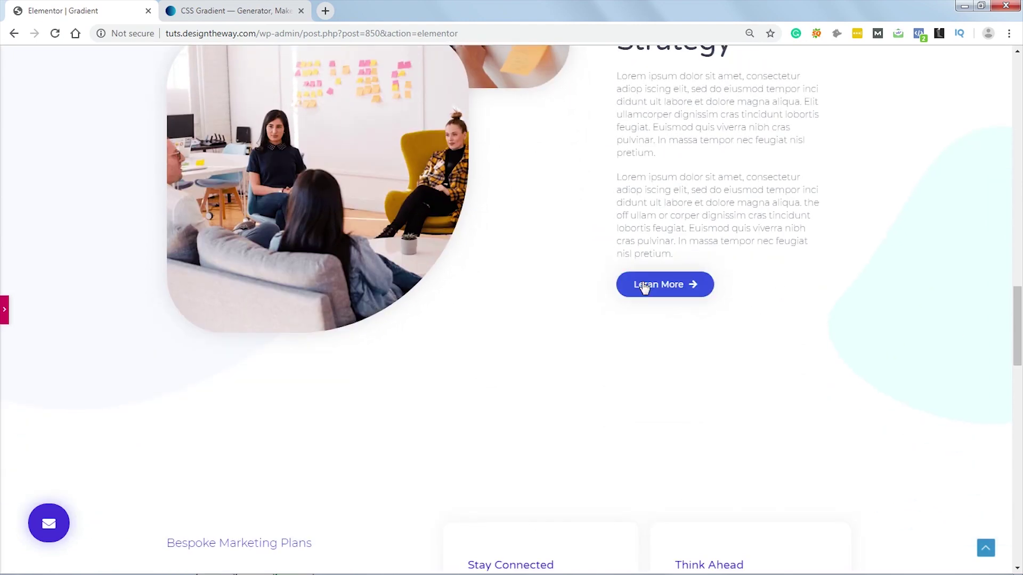
pyautogui.scroll(-15, 672, 300)
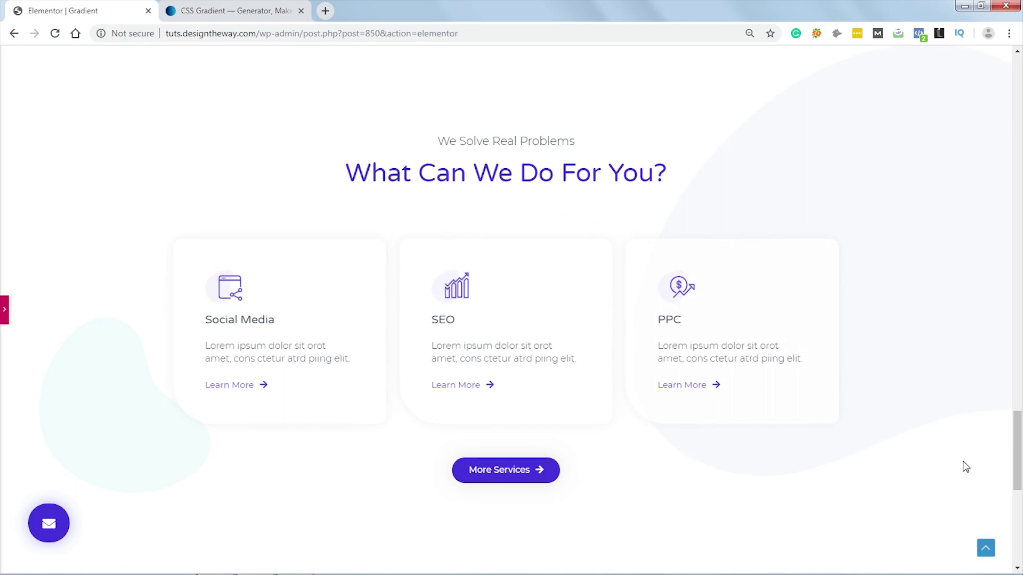
pyautogui.moveTo(1015, 445); pyautogui.dragTo(1018, 52)
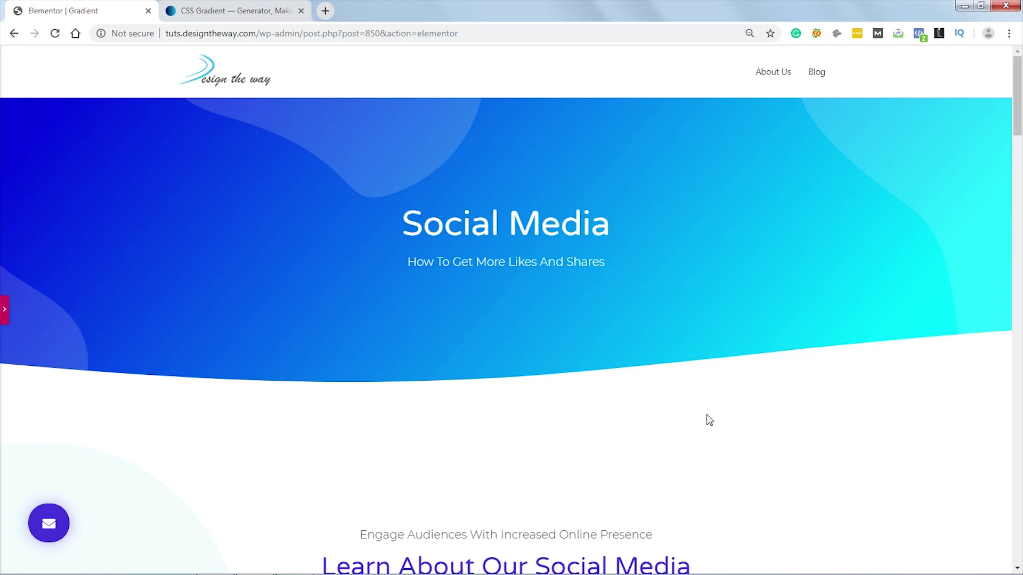
# Switch to the CSS Gradient site and examine the generator's colour stops and its linear-gradient CSS code.
pyautogui.click(221, 15)
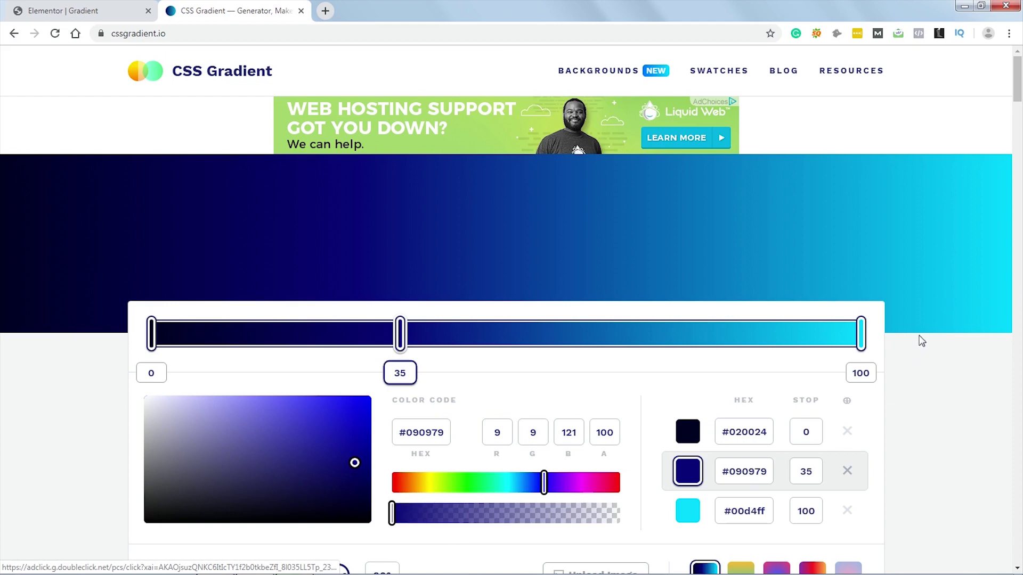
pyautogui.scroll(-6, 911, 277)
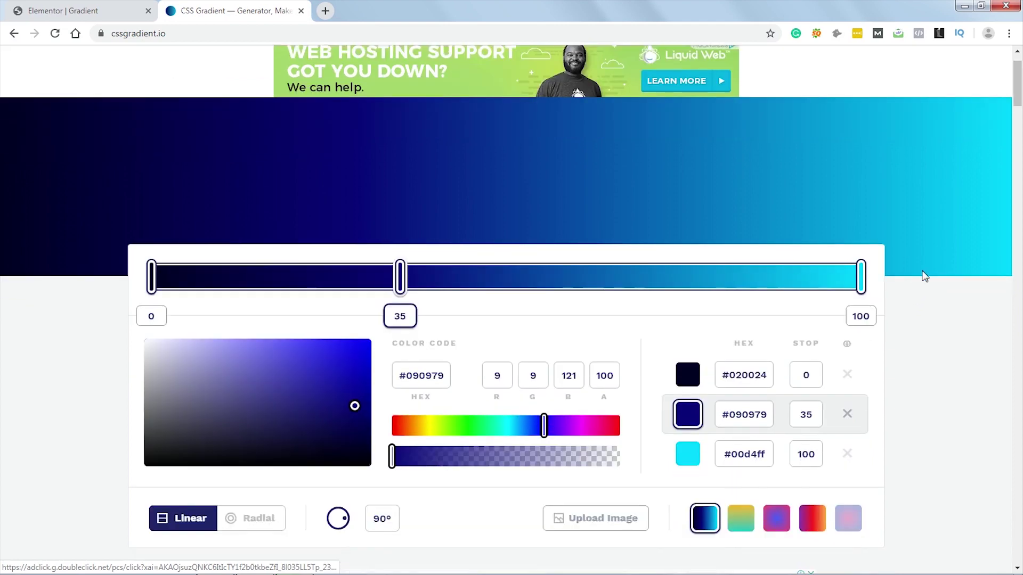
pyautogui.moveTo(169, 451); pyautogui.dragTo(740, 462)
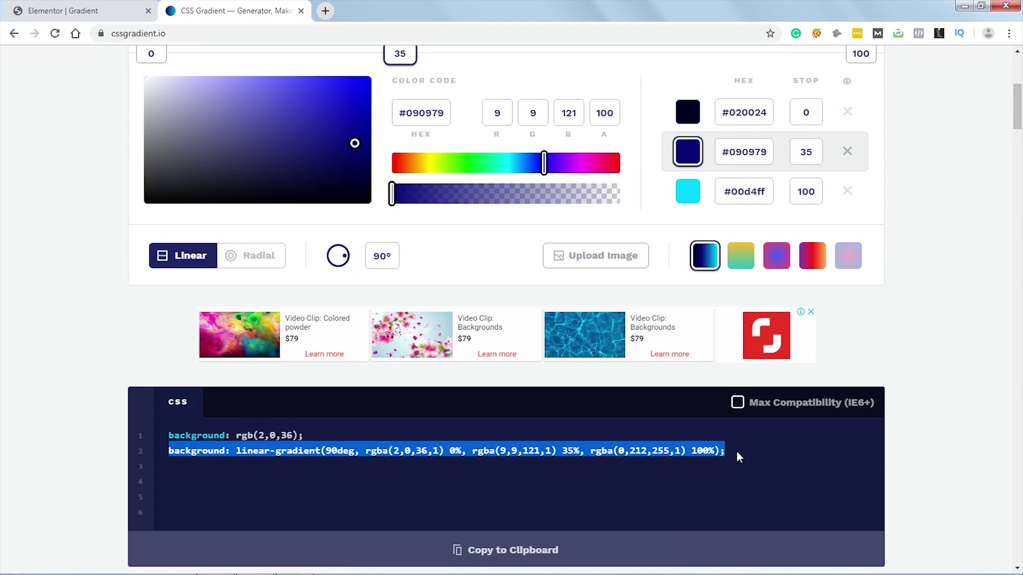
pyautogui.scroll(3, 937, 343)
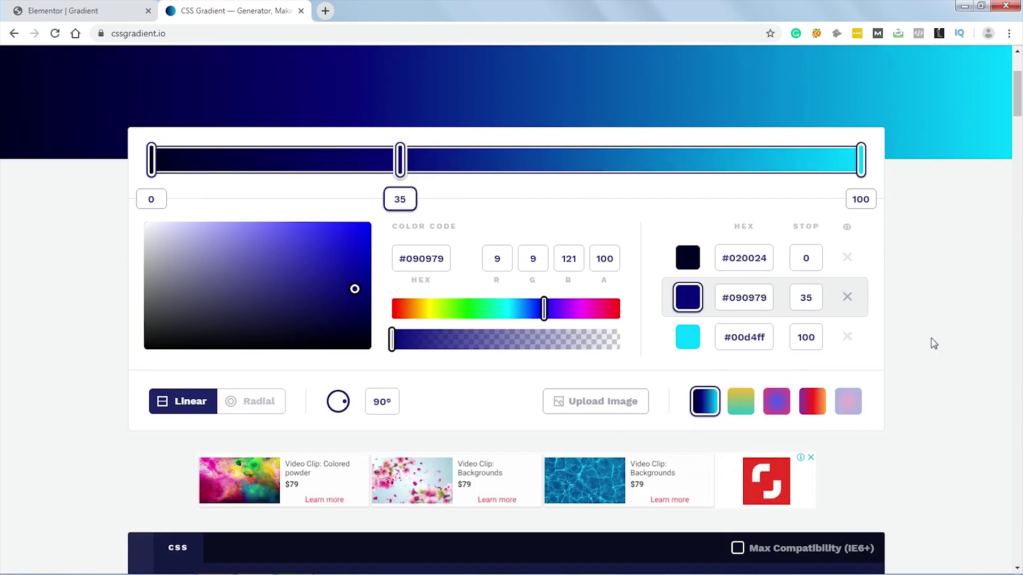
pyautogui.scroll(2, 936, 343)
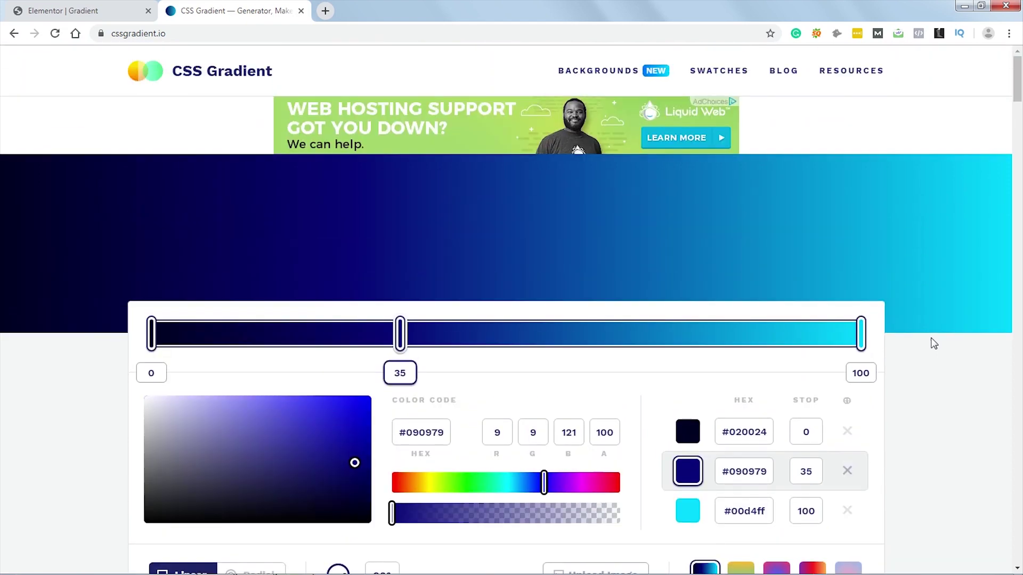
pyautogui.scroll(-1, 934, 344)
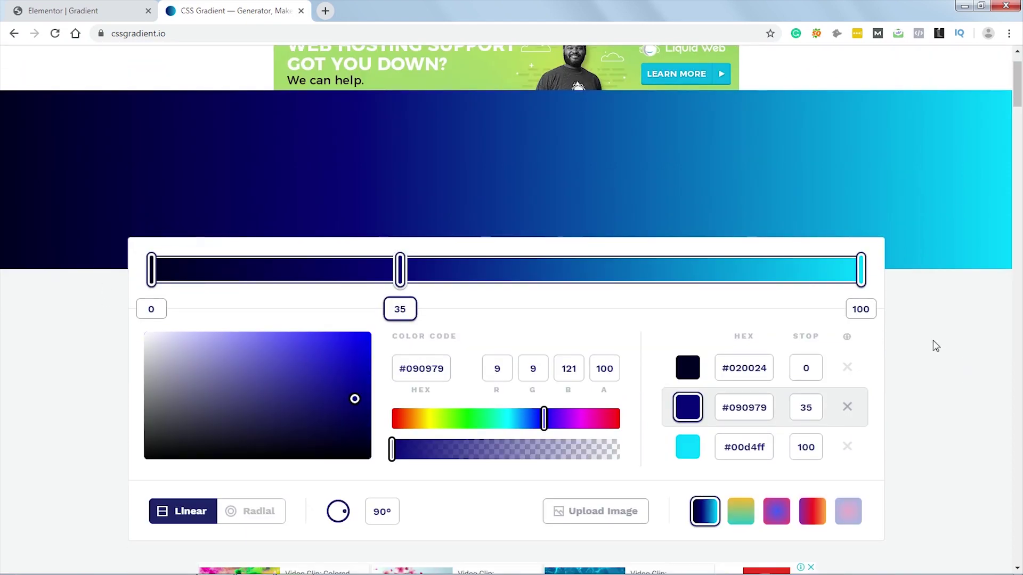
pyautogui.scroll(1, 936, 345)
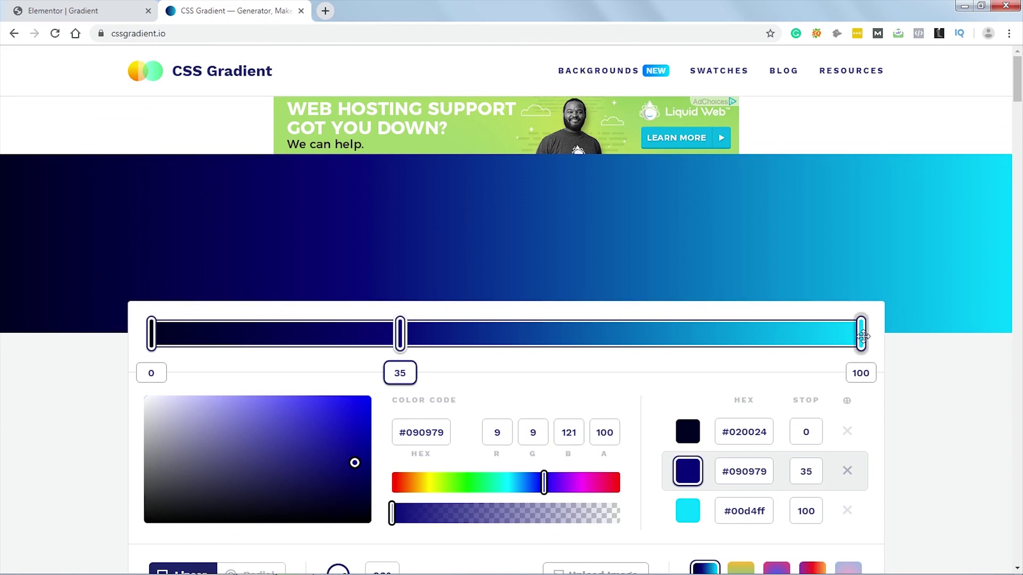
# Change the gradient's end colour to #ff00db and remove the middle #090979 stop.
pyautogui.click(861, 335)
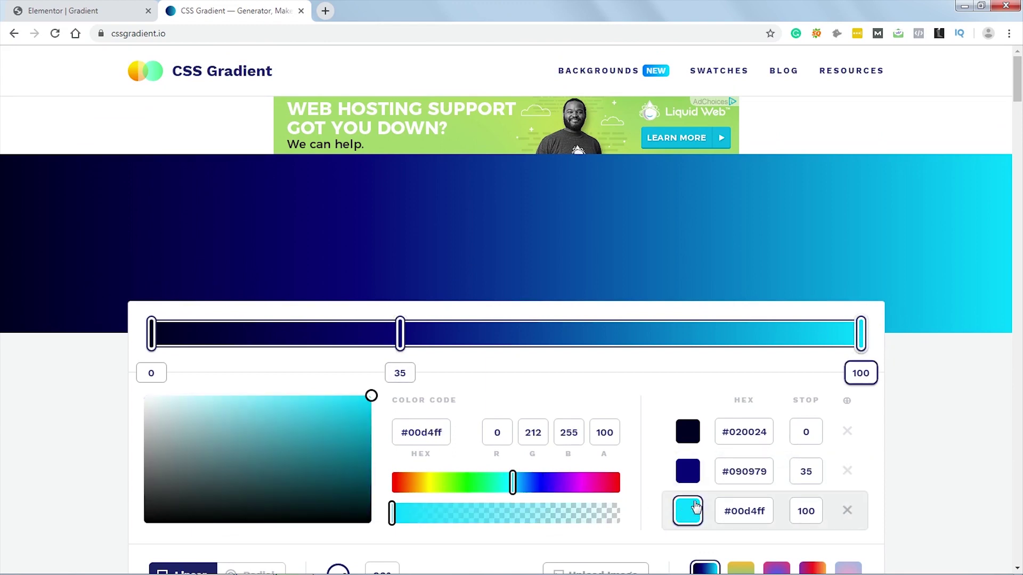
pyautogui.moveTo(512, 485); pyautogui.dragTo(588, 485)
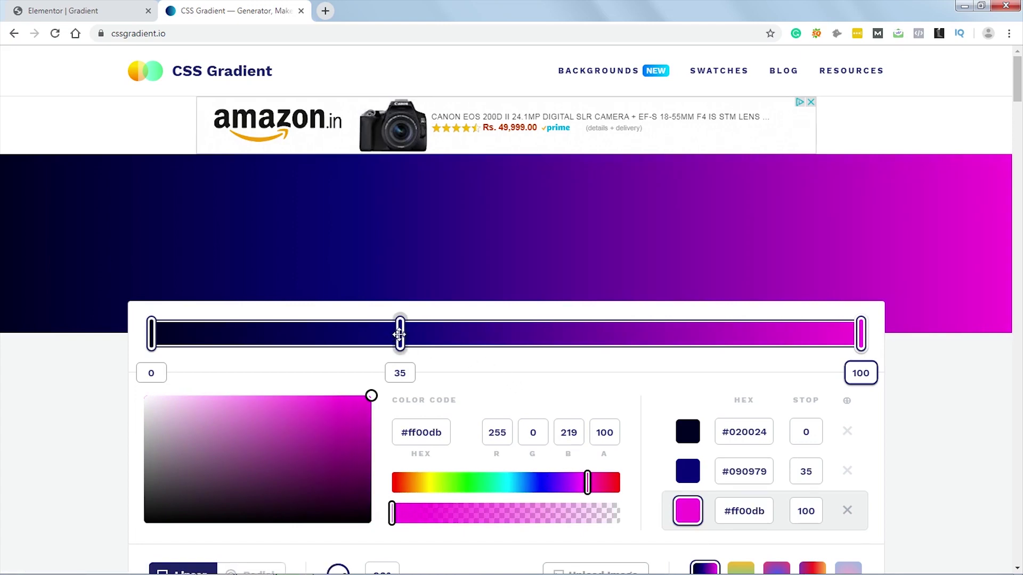
pyautogui.moveTo(399, 335); pyautogui.dragTo(532, 336)
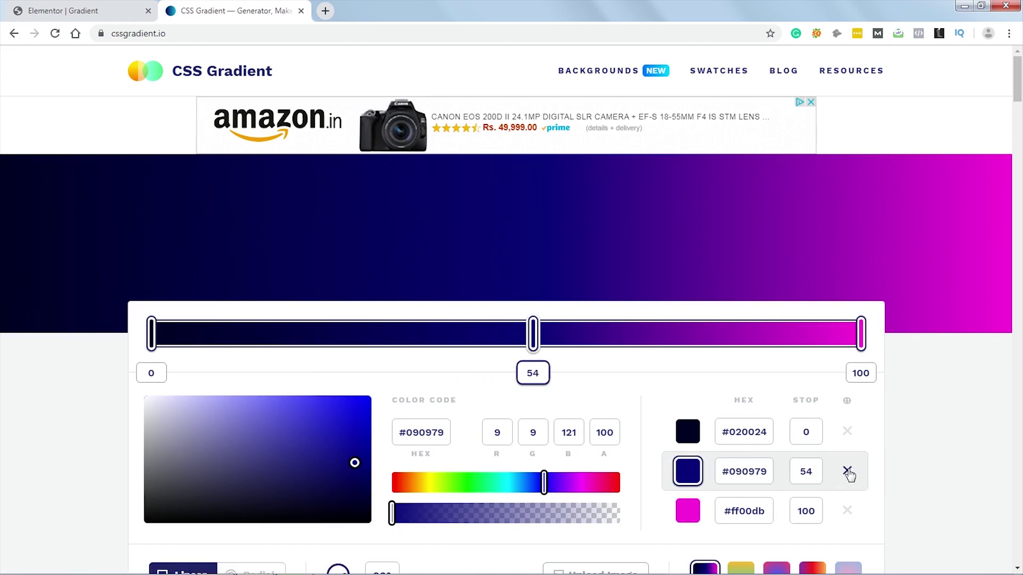
pyautogui.click(847, 470)
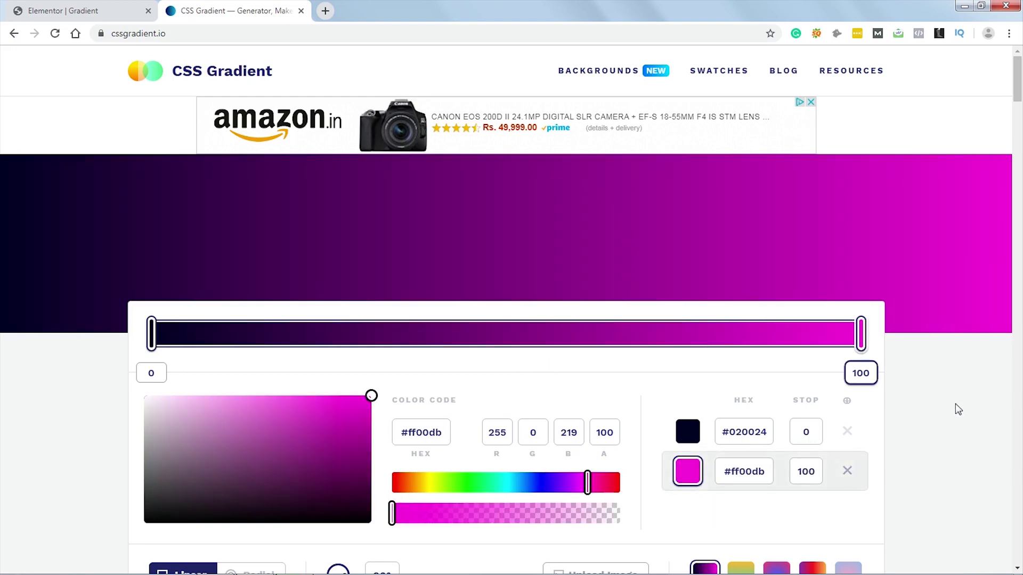
# Rotate the linear gradient to 174°, and try the Radial type before returning to Linear.
pyautogui.scroll(-2, 957, 409)
pyautogui.moveTo(345, 451)
pyautogui.mouseDown()
pyautogui.moveTo(345, 442)
pyautogui.moveTo(329, 448)
pyautogui.moveTo(347, 450)
pyautogui.moveTo(339, 460)
pyautogui.mouseUp()
pyautogui.scroll(1, 909, 360)
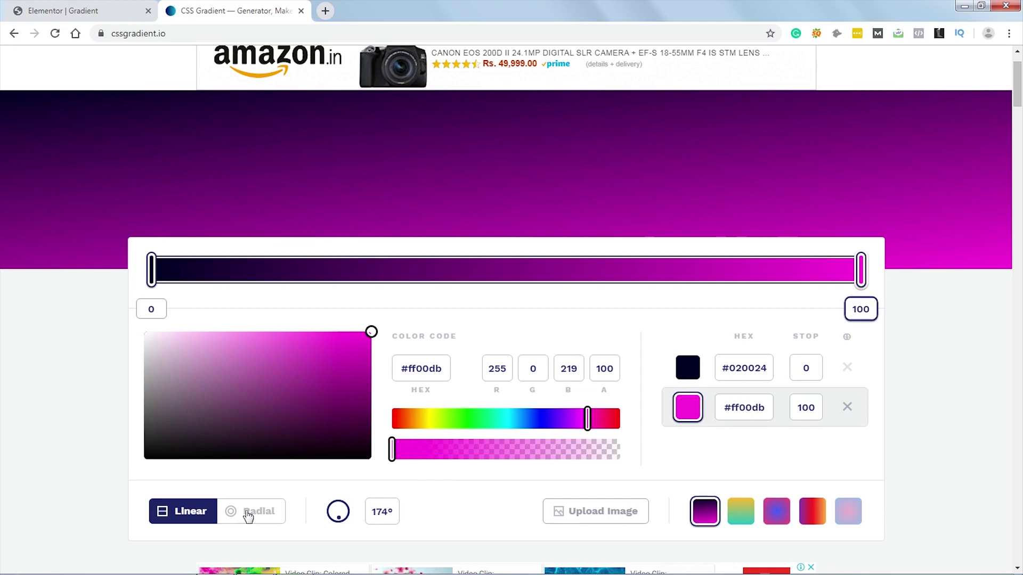
pyautogui.click(248, 512)
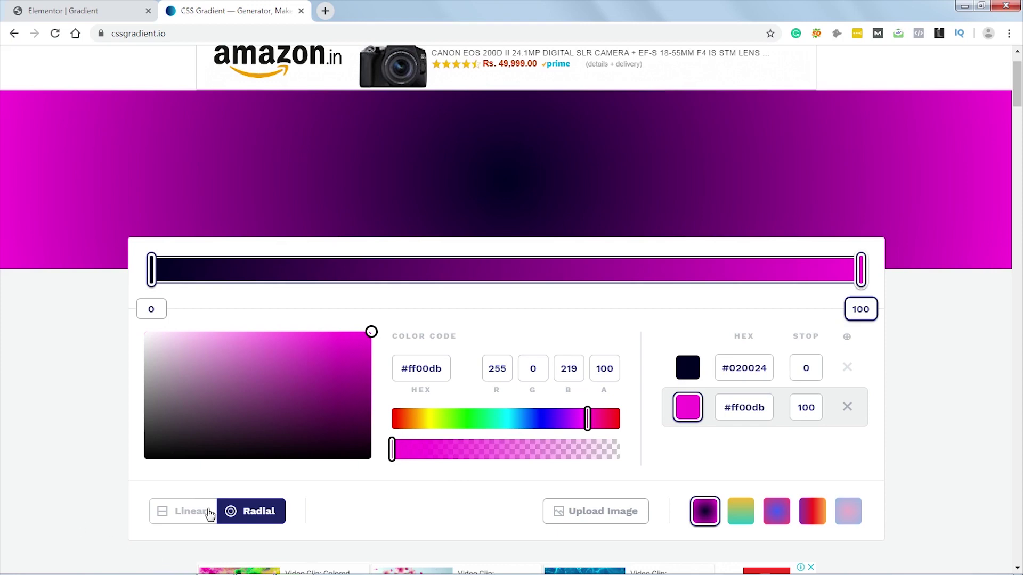
pyautogui.click(184, 514)
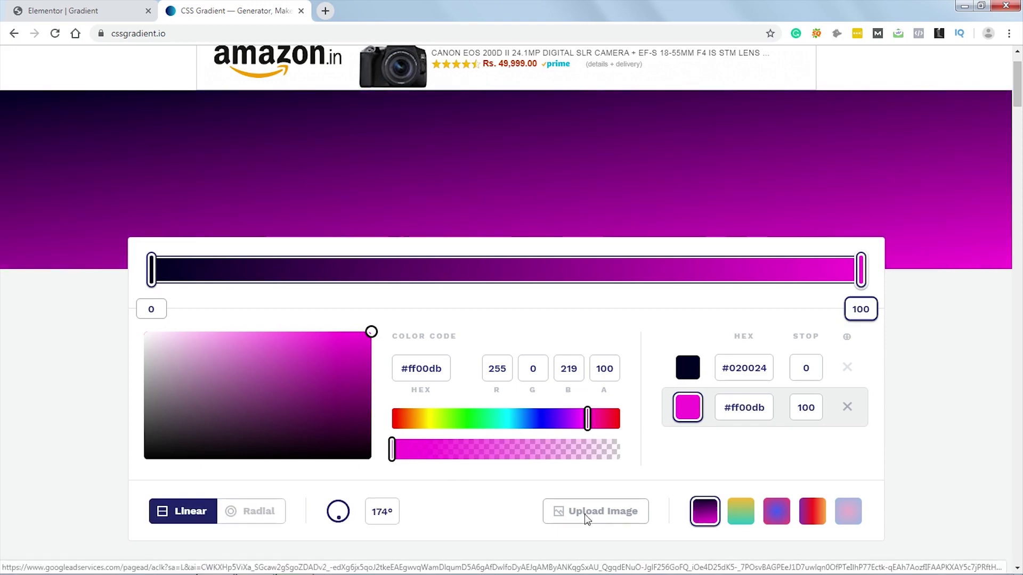
# Preview the four other preset gradients and return to the edited dark-to-magenta gradient.
pyautogui.scroll(-1, 953, 464)
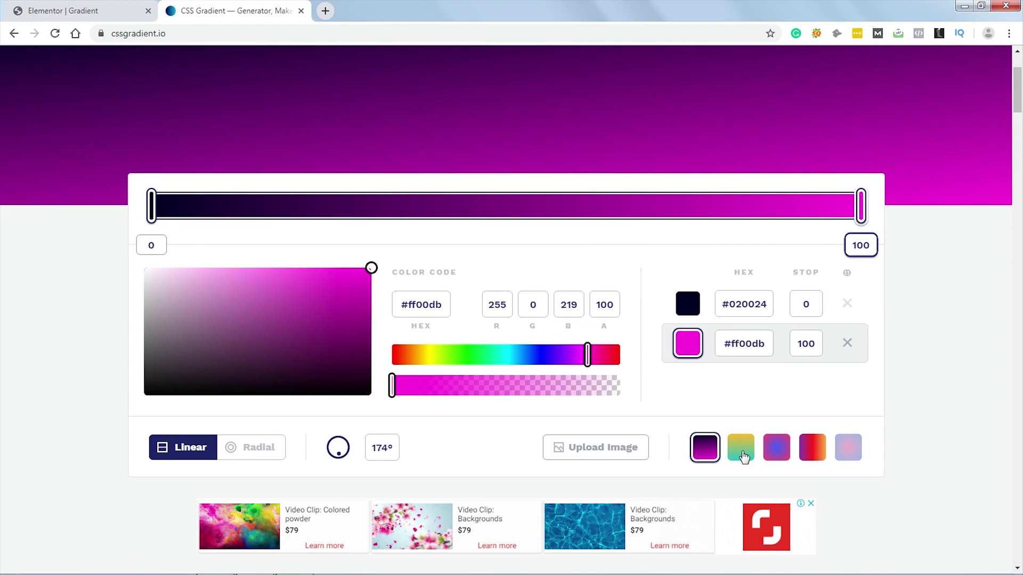
pyautogui.click(745, 457)
pyautogui.click(778, 450)
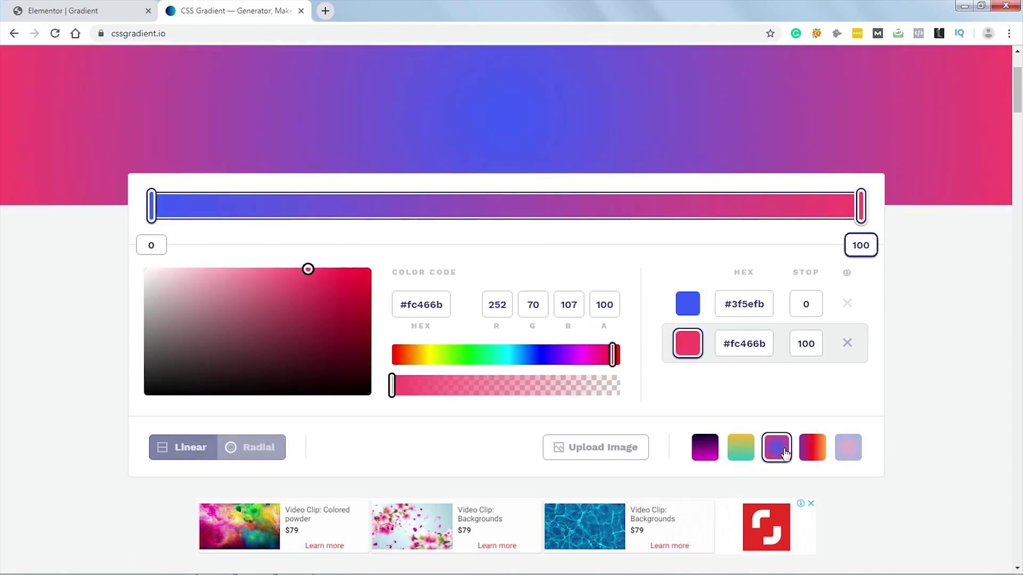
pyautogui.click(814, 453)
pyautogui.click(850, 450)
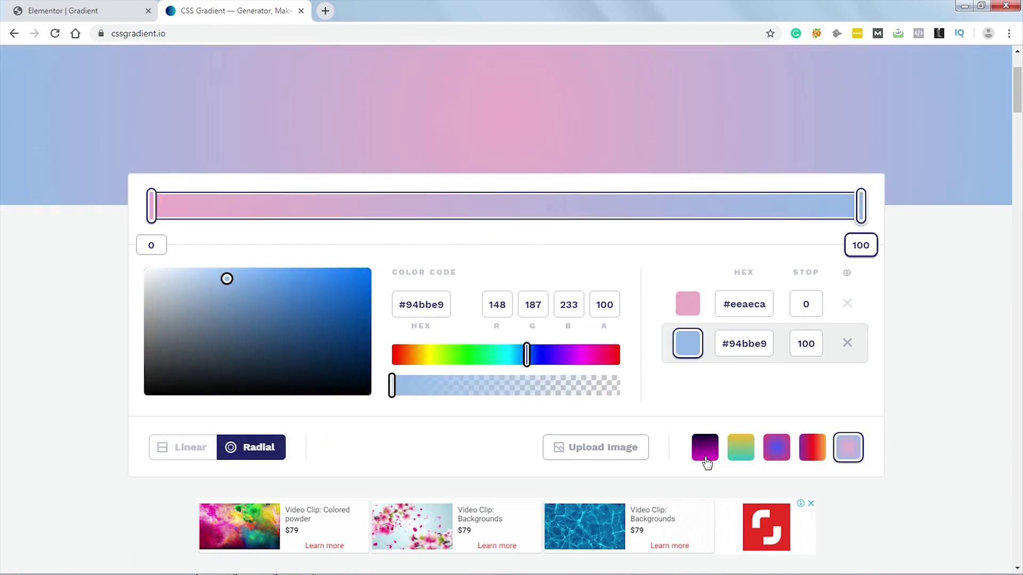
pyautogui.click(705, 454)
# Browse the site's gradient swatches and copy the CSS of the Retro Wagon swatch.
pyautogui.scroll(3, 927, 381)
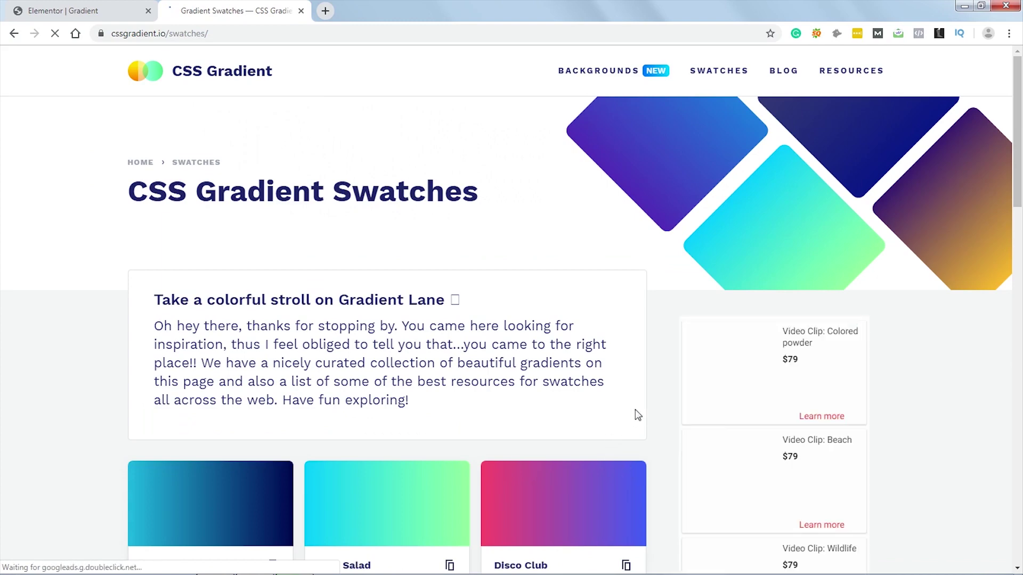
pyautogui.scroll(-3, 645, 371)
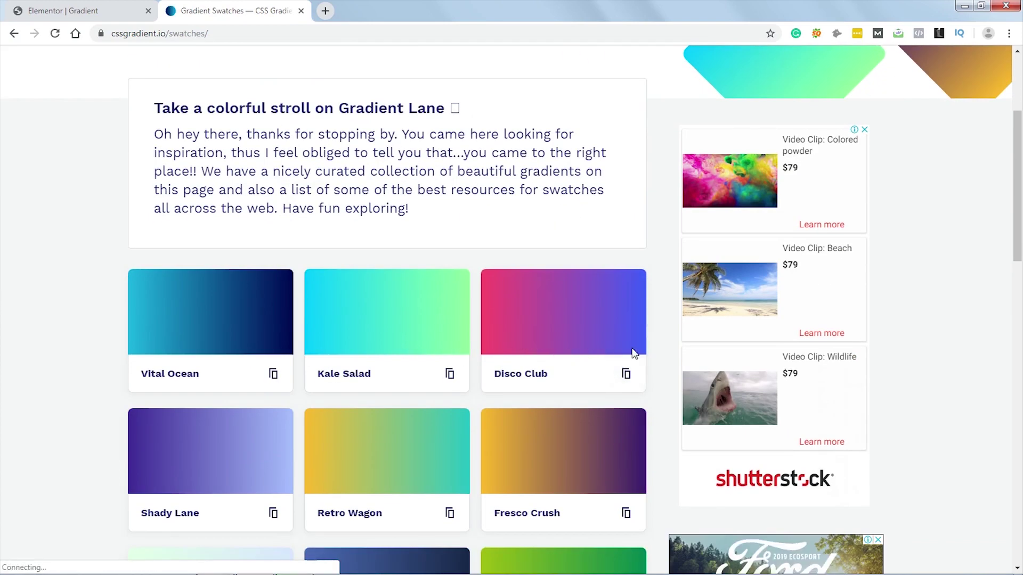
pyautogui.scroll(-7, 631, 349)
pyautogui.scroll(-1, 605, 350)
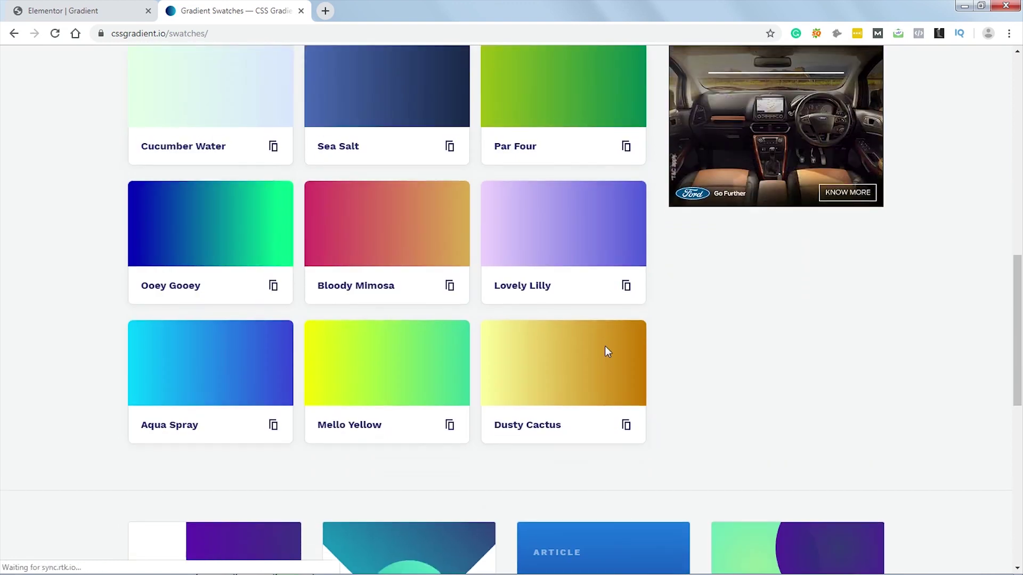
pyautogui.scroll(4, 605, 349)
pyautogui.click(450, 258)
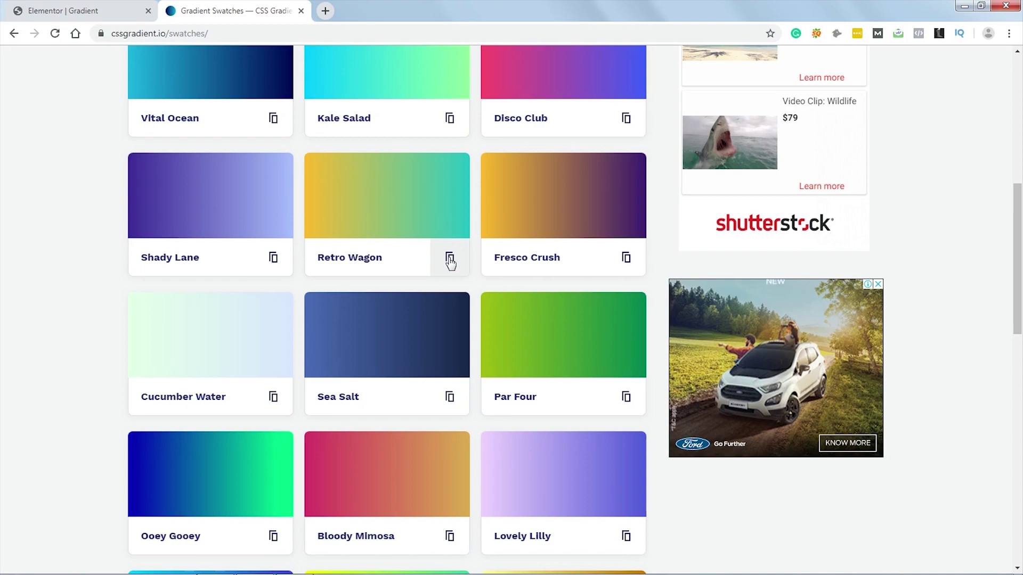
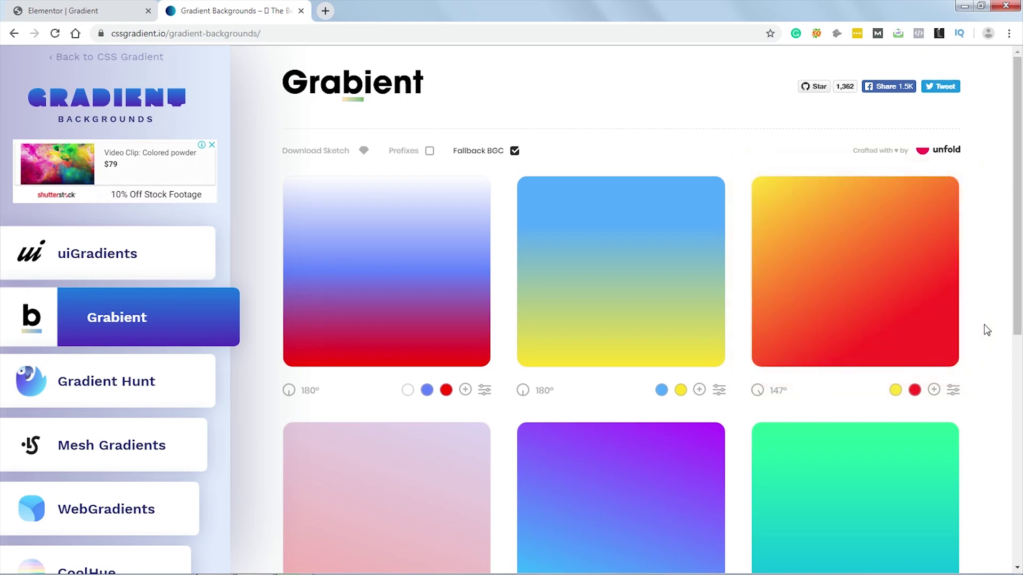
# Change the red stop of Grabient's yellow-to-red gradient to dark blue #1C1A7D.
pyautogui.click(953, 391)
pyautogui.moveTo(874, 390)
pyautogui.mouseDown()
pyautogui.moveTo(899, 390)
pyautogui.moveTo(872, 391)
pyautogui.mouseUp()
pyautogui.click(873, 390)
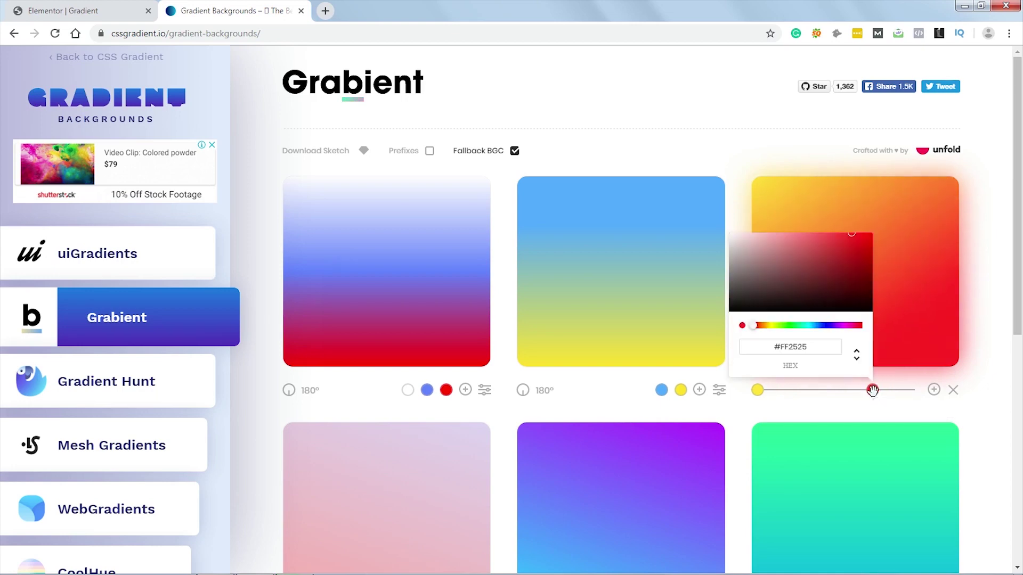
pyautogui.click(826, 325)
pyautogui.moveTo(826, 300)
pyautogui.mouseDown()
pyautogui.moveTo(837, 262)
pyautogui.moveTo(842, 273)
pyautogui.mouseUp()
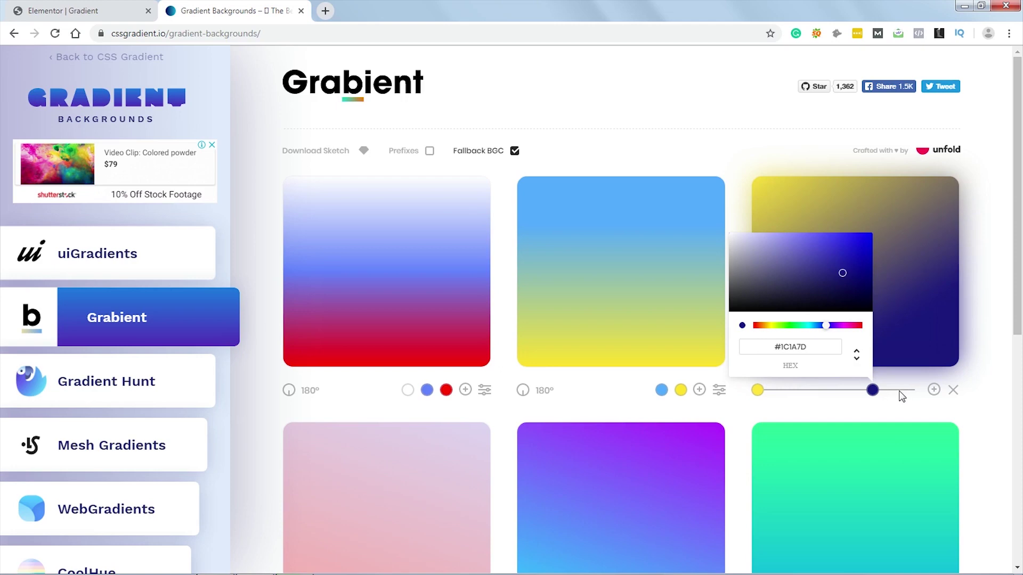
# Add a white third colour stop to the yellow-and-blue gradient and position it at 85%.
pyautogui.click(932, 389)
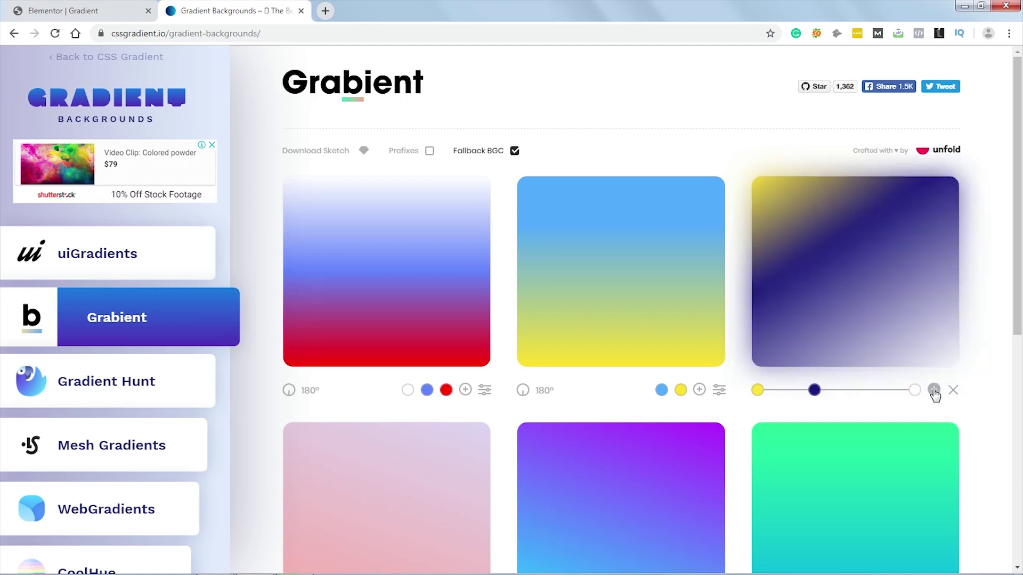
pyautogui.moveTo(917, 390); pyautogui.dragTo(890, 391)
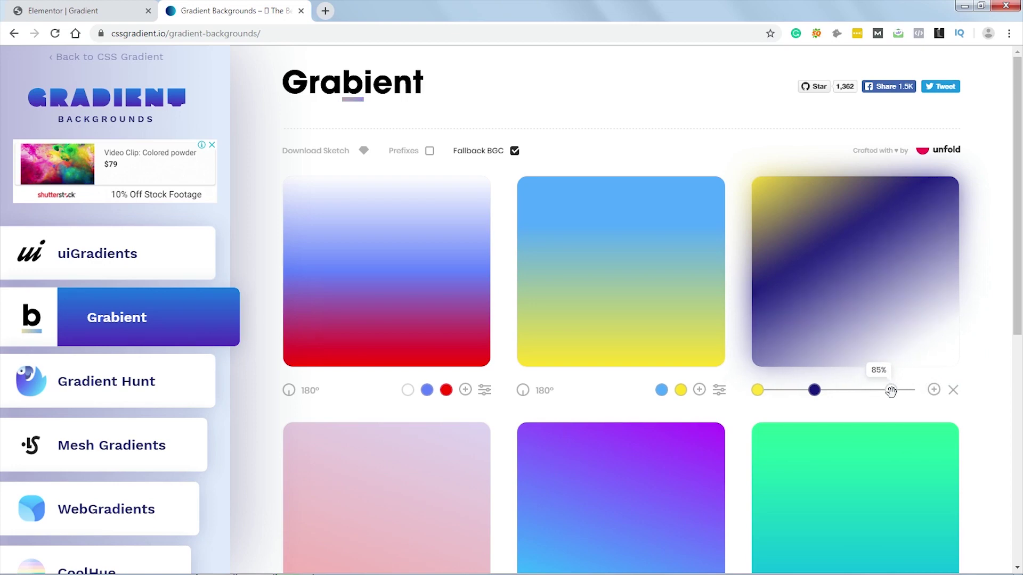
pyautogui.click(954, 395)
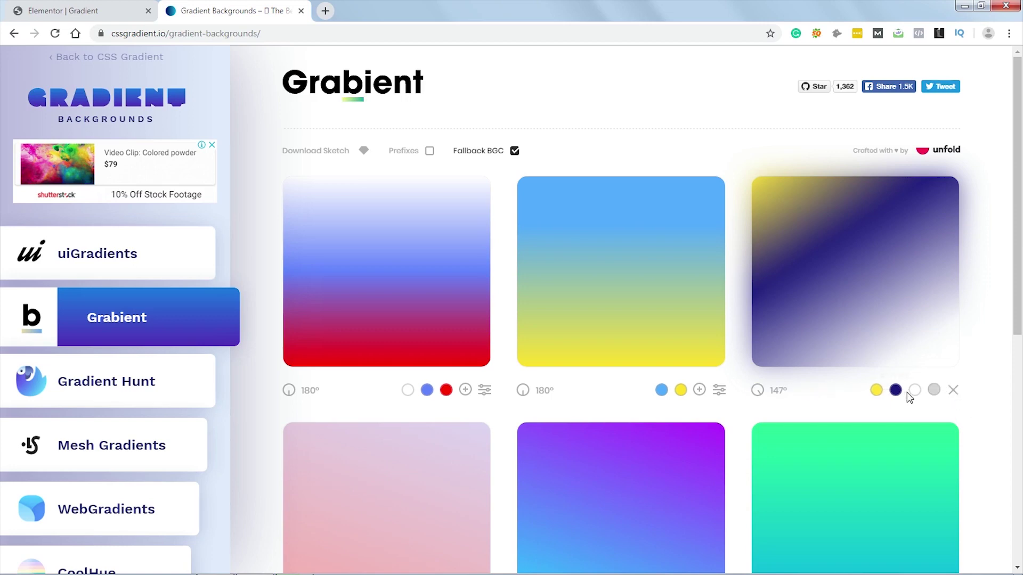
# Rotate the yellow, blue and white gradient to an angle of 68°.
pyautogui.click(770, 394)
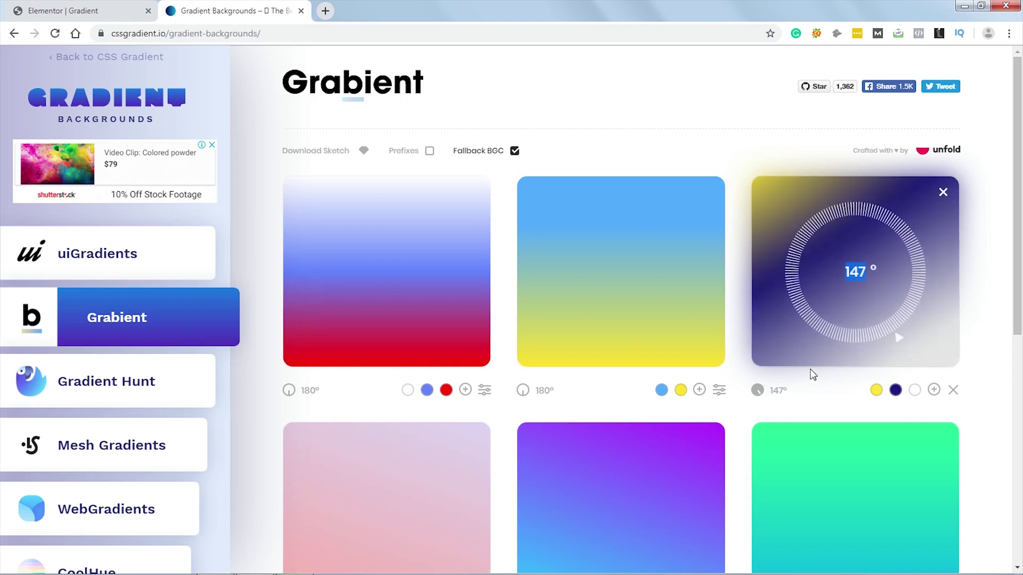
pyautogui.moveTo(810, 372); pyautogui.dragTo(913, 249)
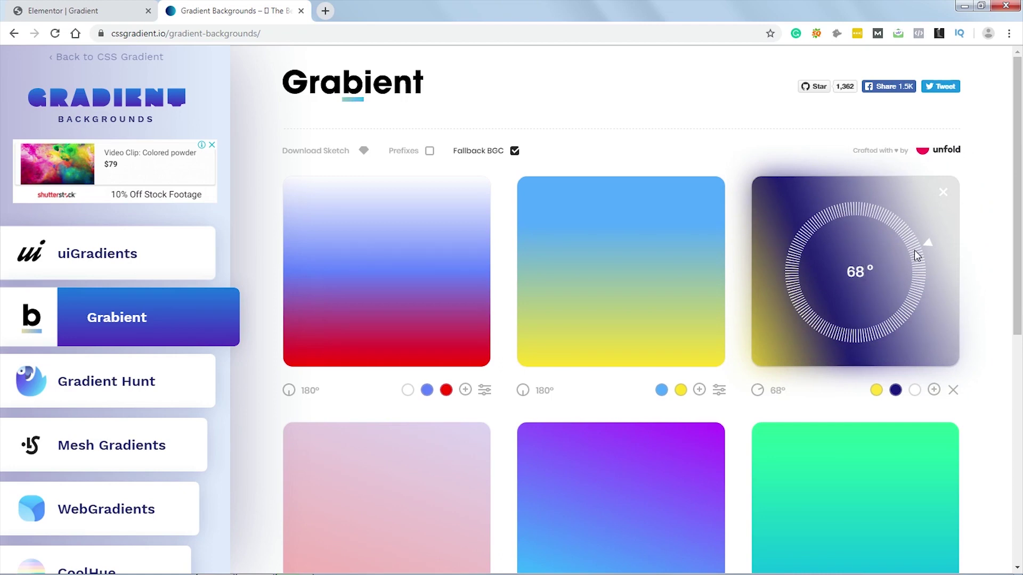
# Finish adjusting the angle and copy the CSS of the yellow, dark blue and white gradient.
pyautogui.click(914, 251)
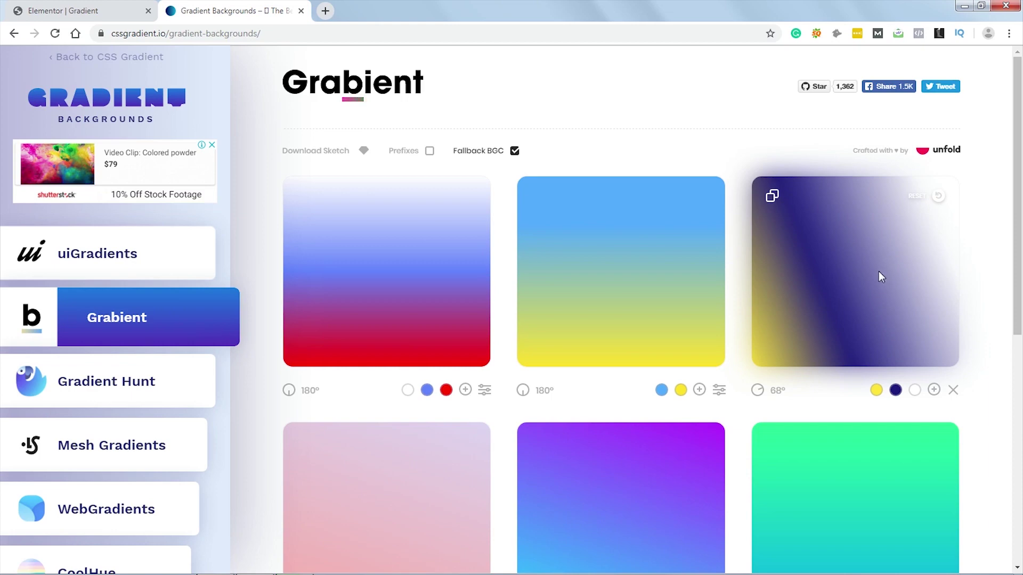
pyautogui.click(773, 197)
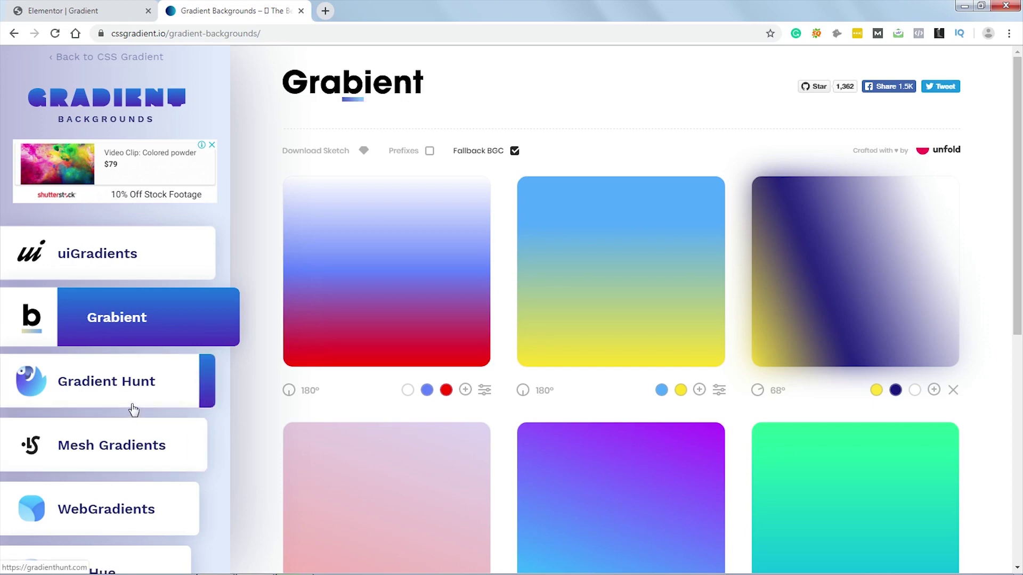
# Browse uiGradients to the Sulphur gradient and view its full CSS code.
pyautogui.click(107, 261)
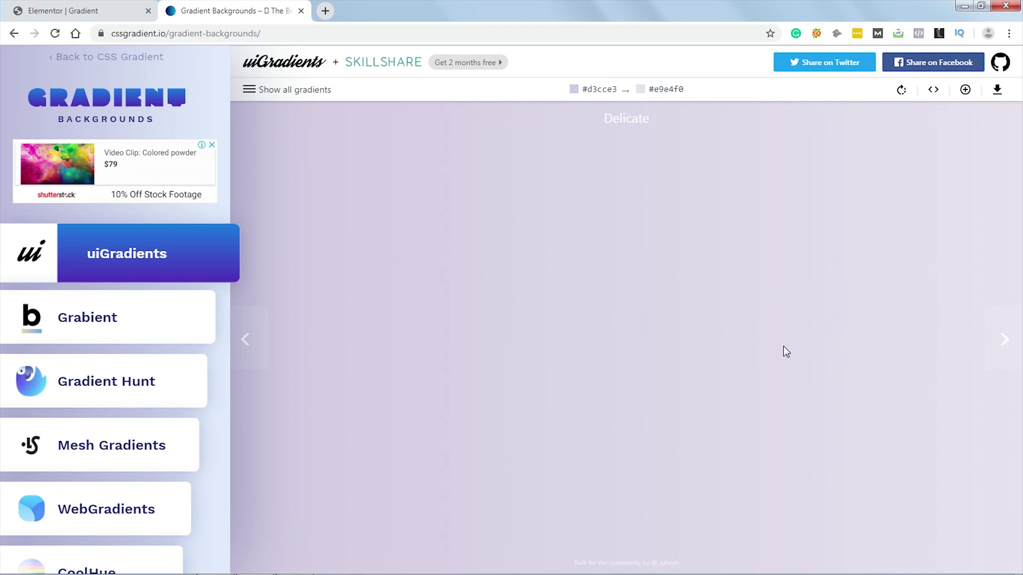
pyautogui.click(1003, 341)
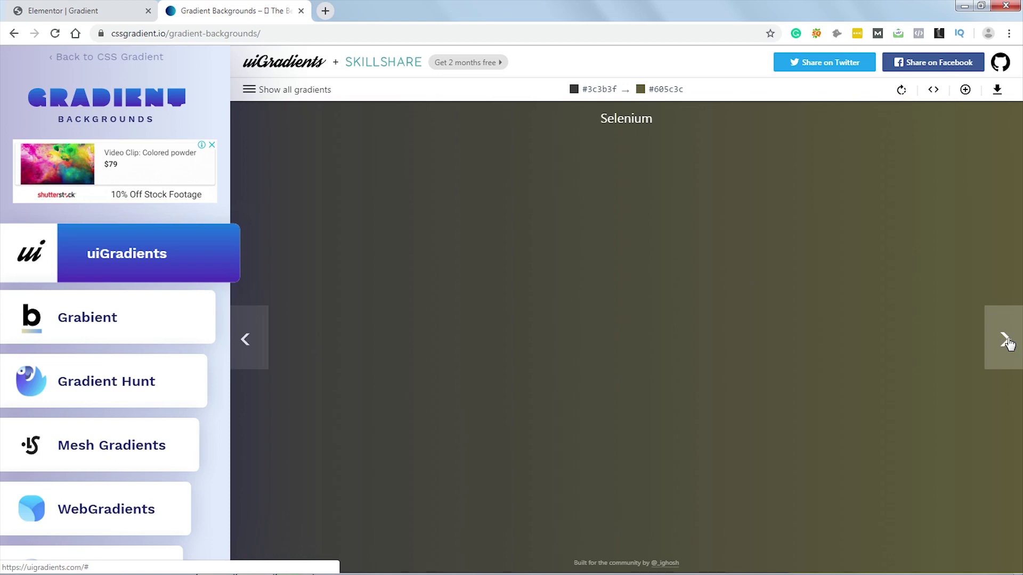
pyautogui.click(1009, 344)
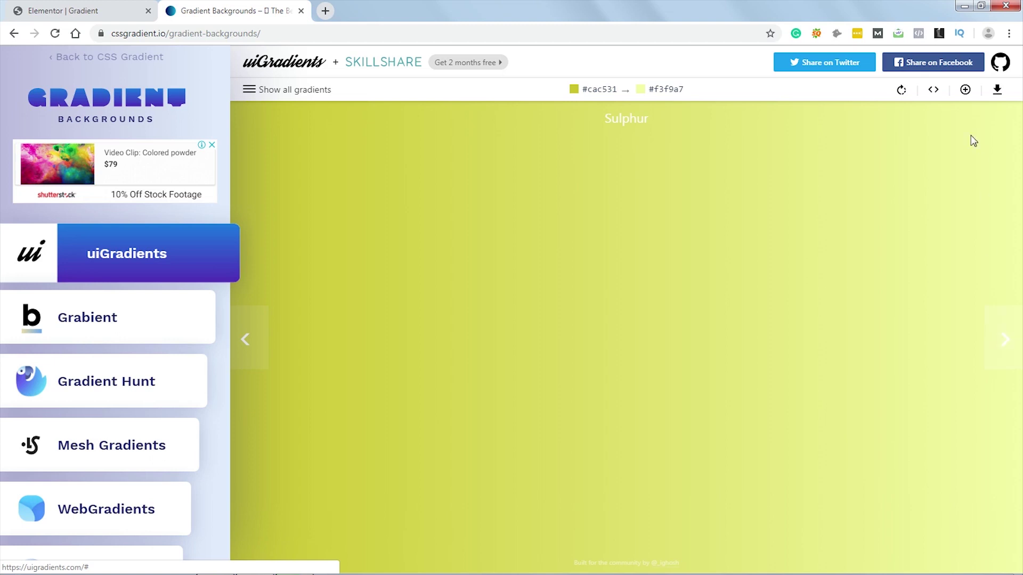
pyautogui.click(934, 91)
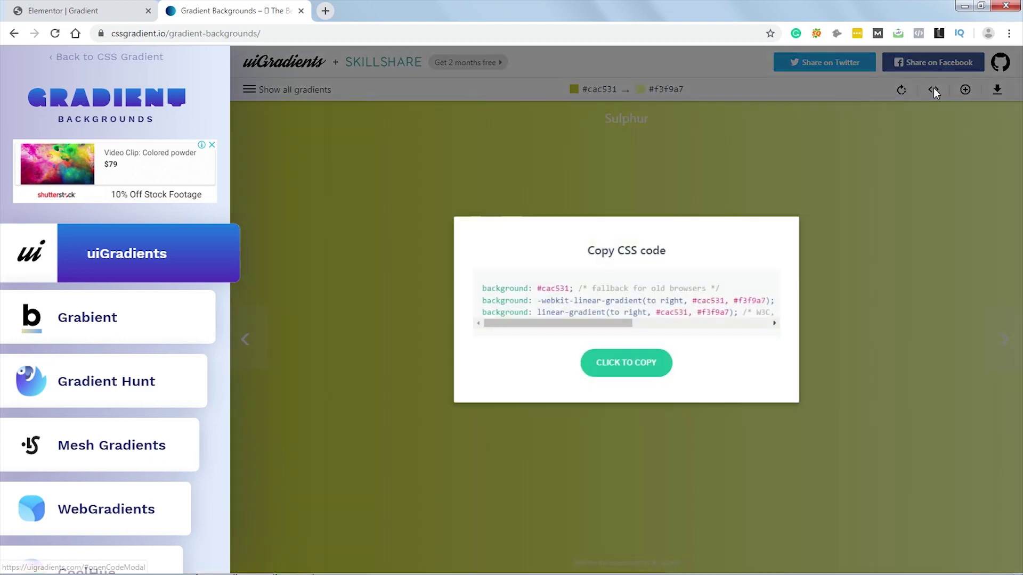
pyautogui.moveTo(598, 324); pyautogui.dragTo(578, 346)
pyautogui.click(853, 348)
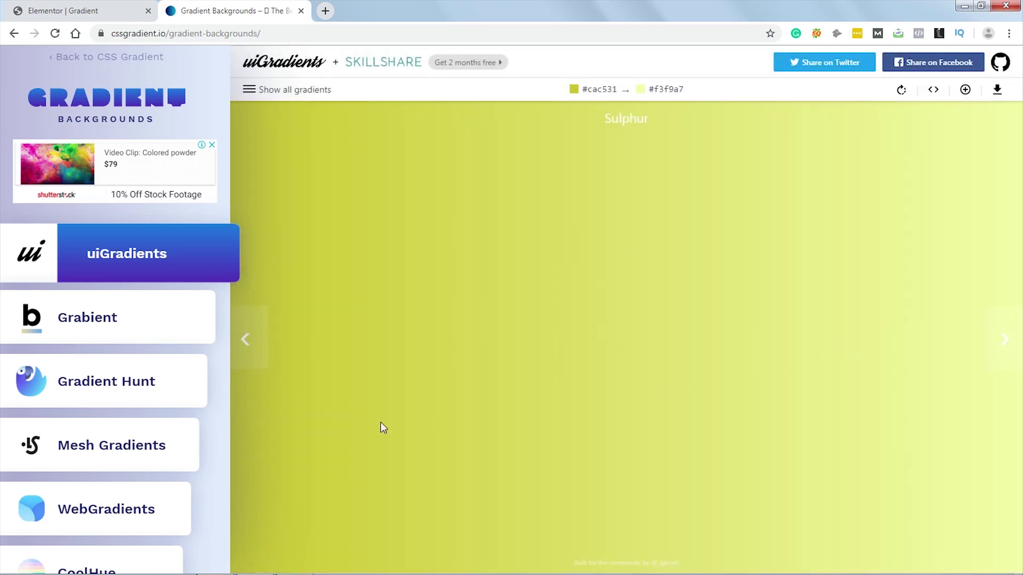
# Open the pink-to-orange gradient on Gradient Hunt and copy its gradient code.
pyautogui.click(108, 388)
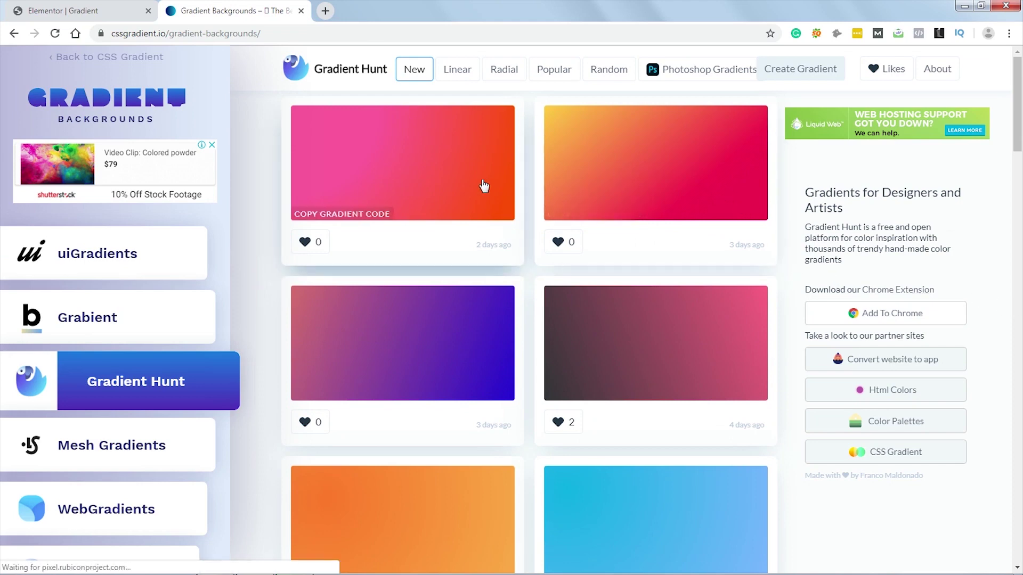
pyautogui.click(439, 166)
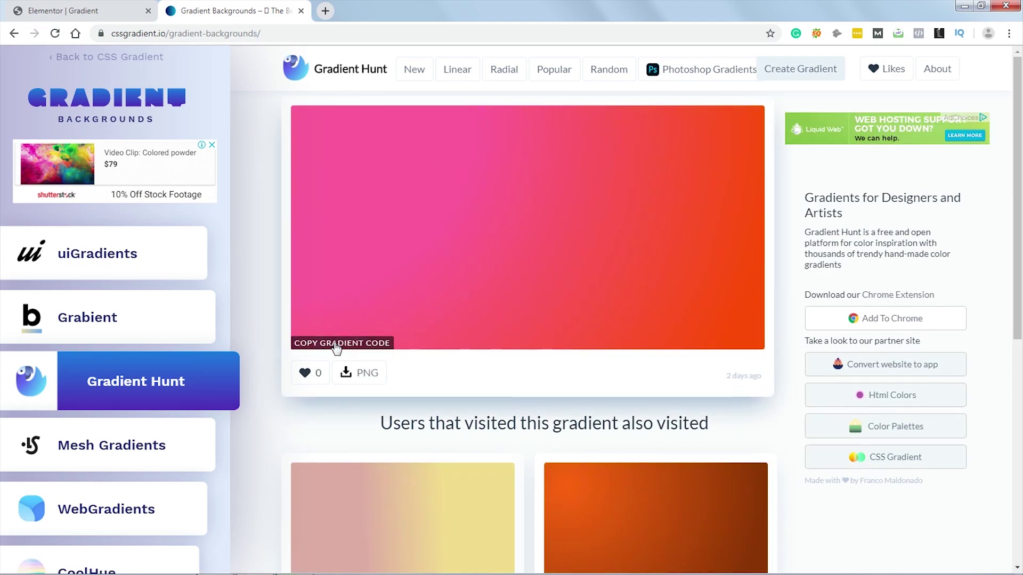
pyautogui.click(336, 346)
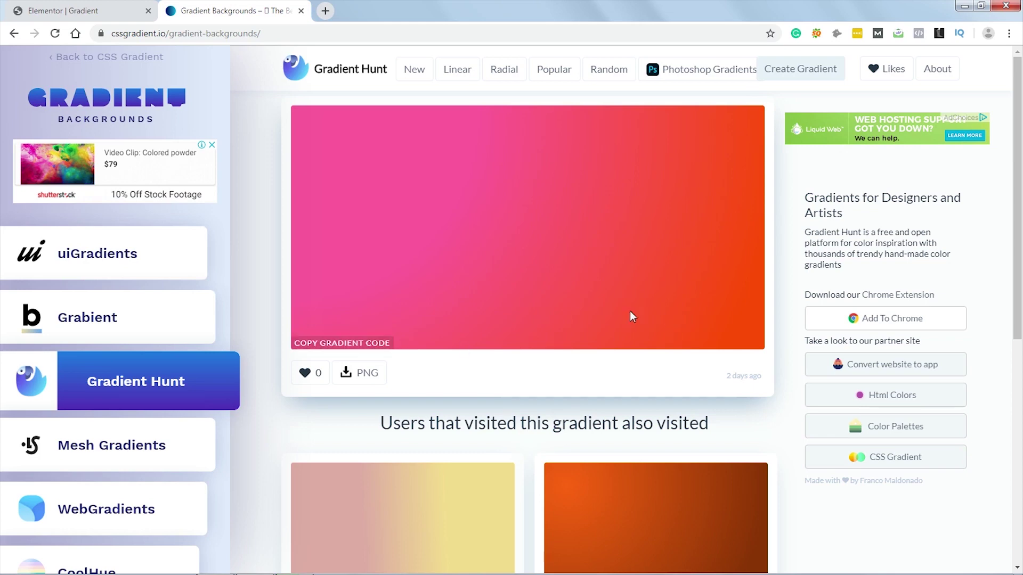
# Browse the GradientButtons collection and view the CSS code of the teal-to-green button.
pyautogui.scroll(-3, 151, 304)
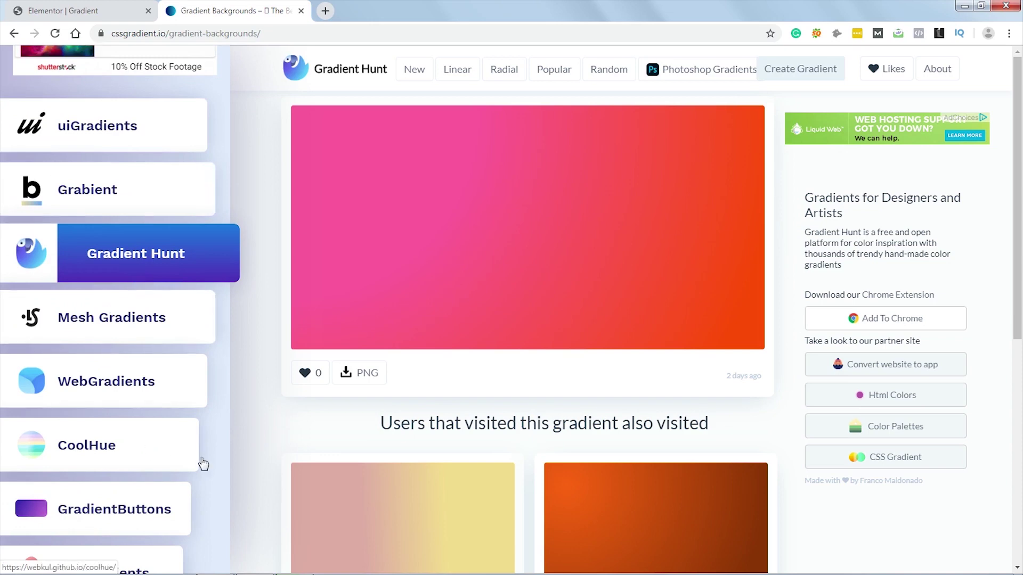
pyautogui.scroll(-2, 176, 394)
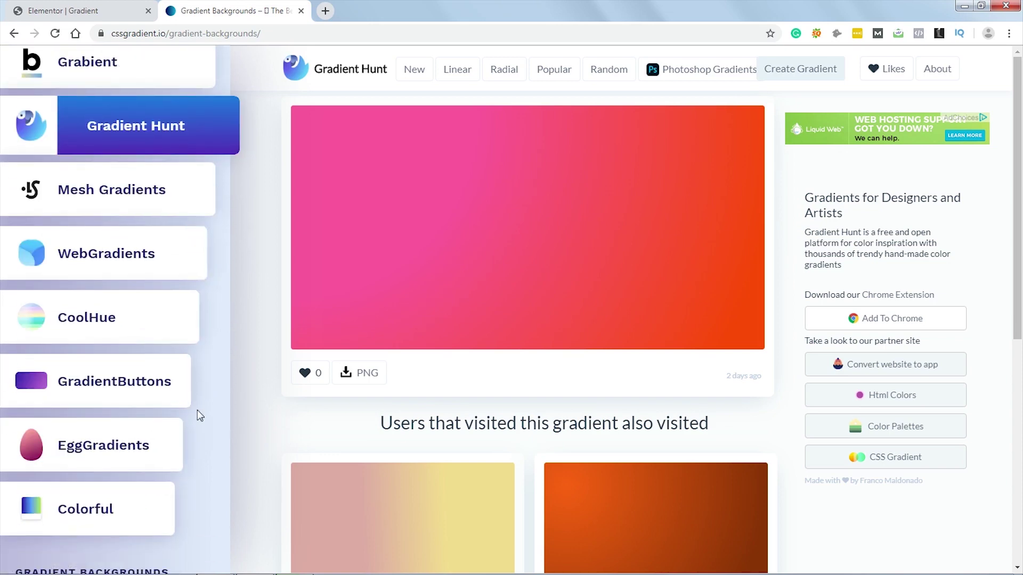
pyautogui.click(112, 387)
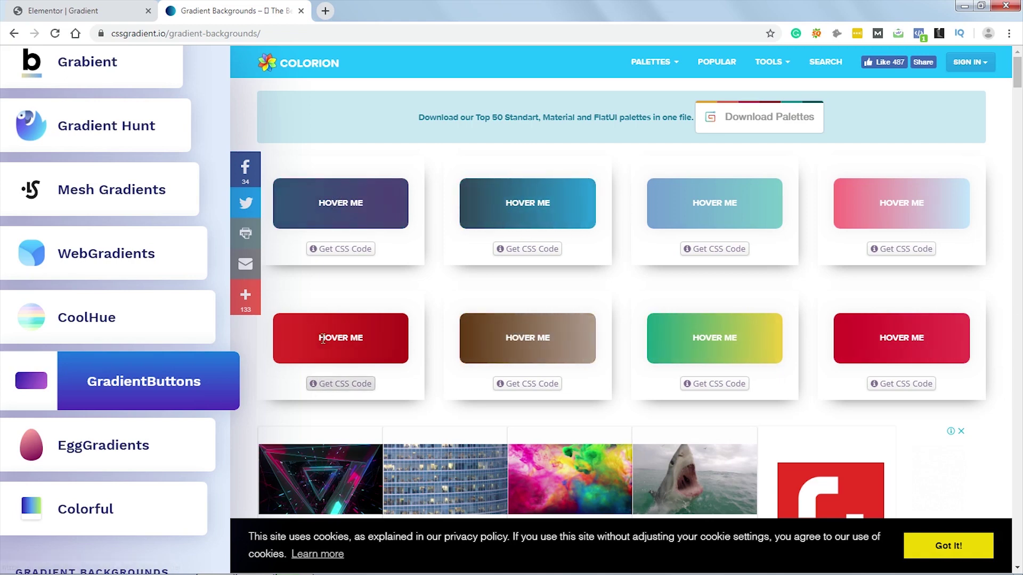
pyautogui.scroll(-7, 1001, 286)
pyautogui.scroll(-2, 1000, 287)
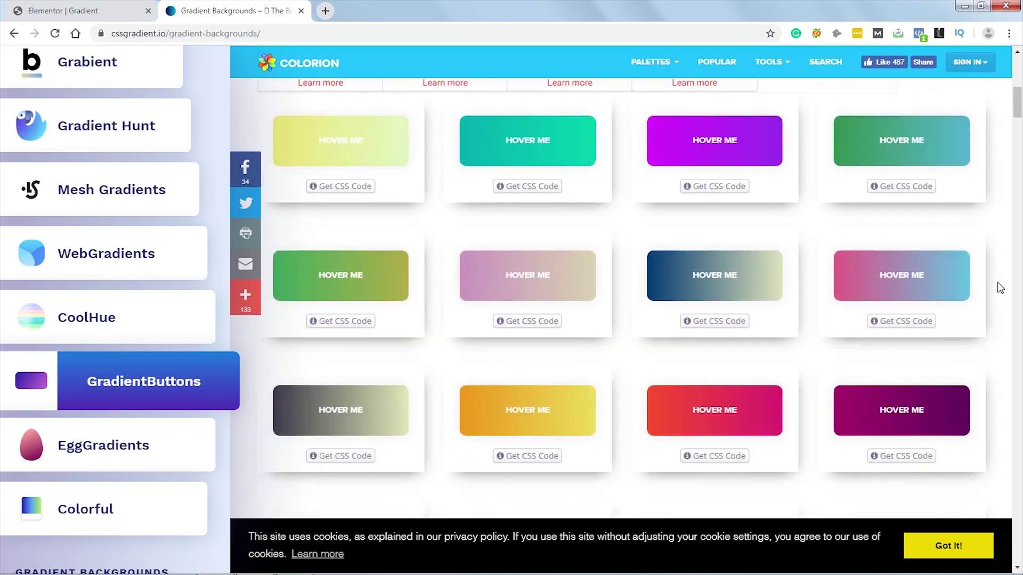
pyautogui.scroll(4, 999, 287)
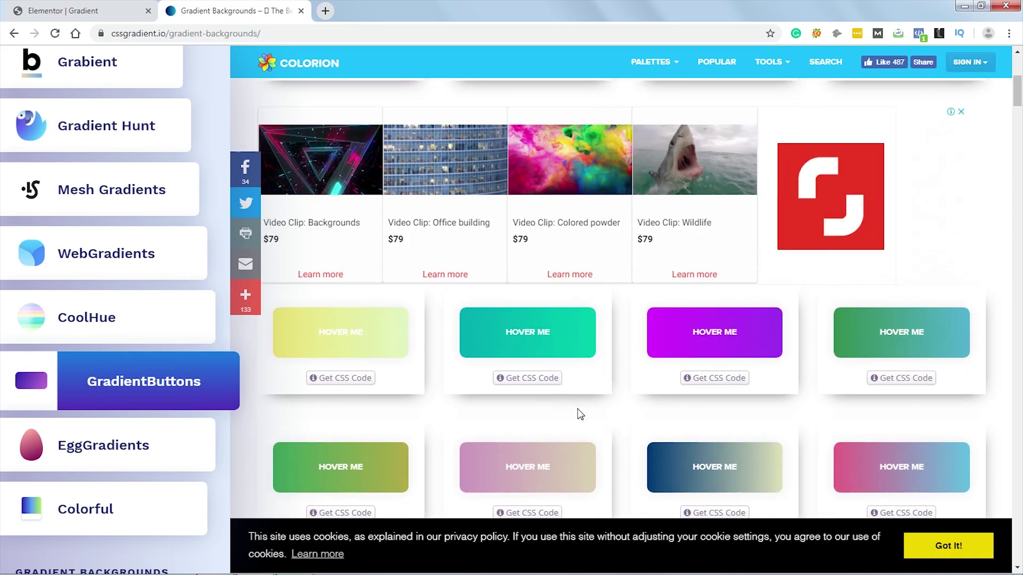
pyautogui.click(529, 379)
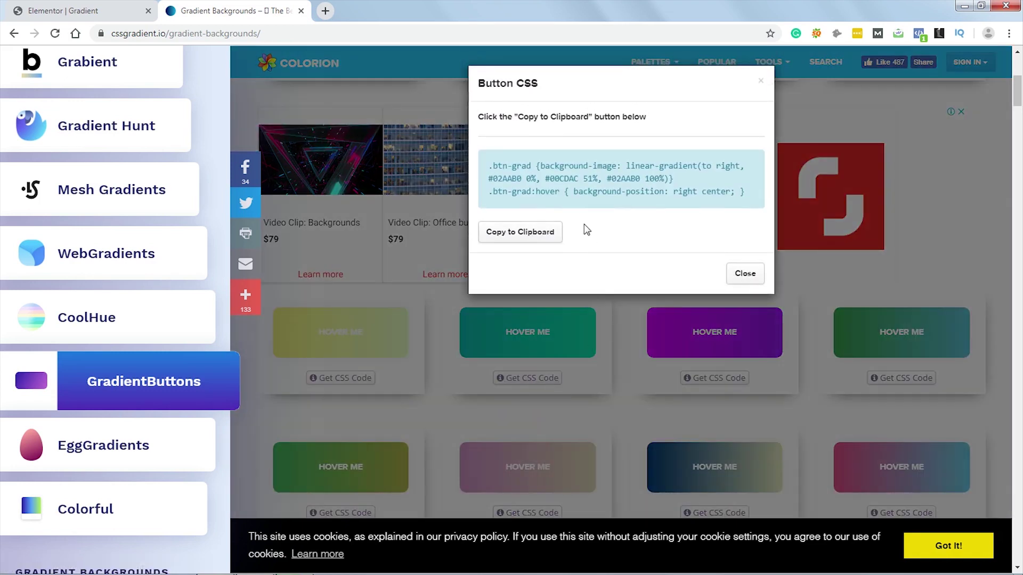
pyautogui.click(752, 279)
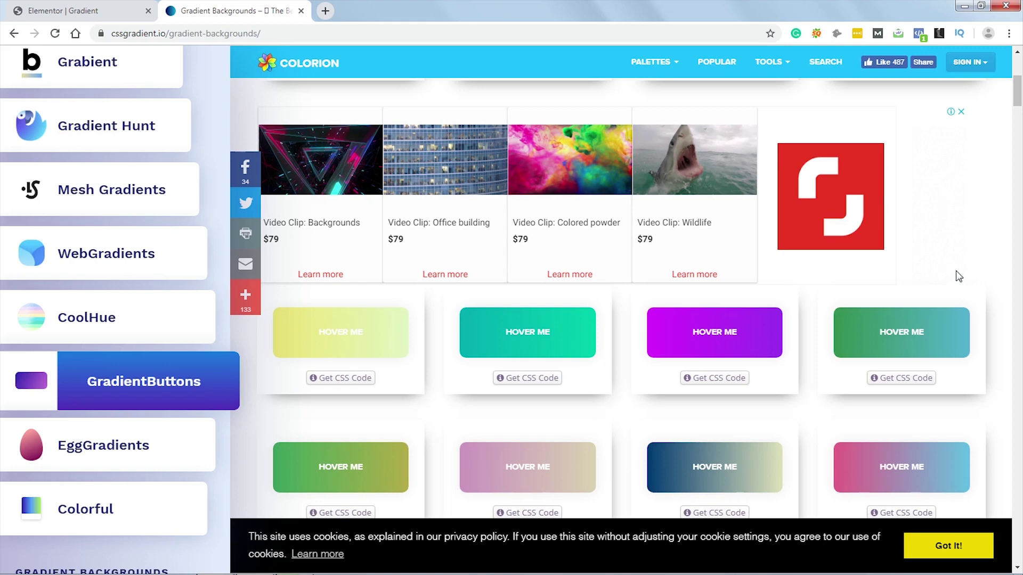
# Return to the main CSS Gradient generator and dismiss the advertising banner over it.
pyautogui.scroll(5, 959, 275)
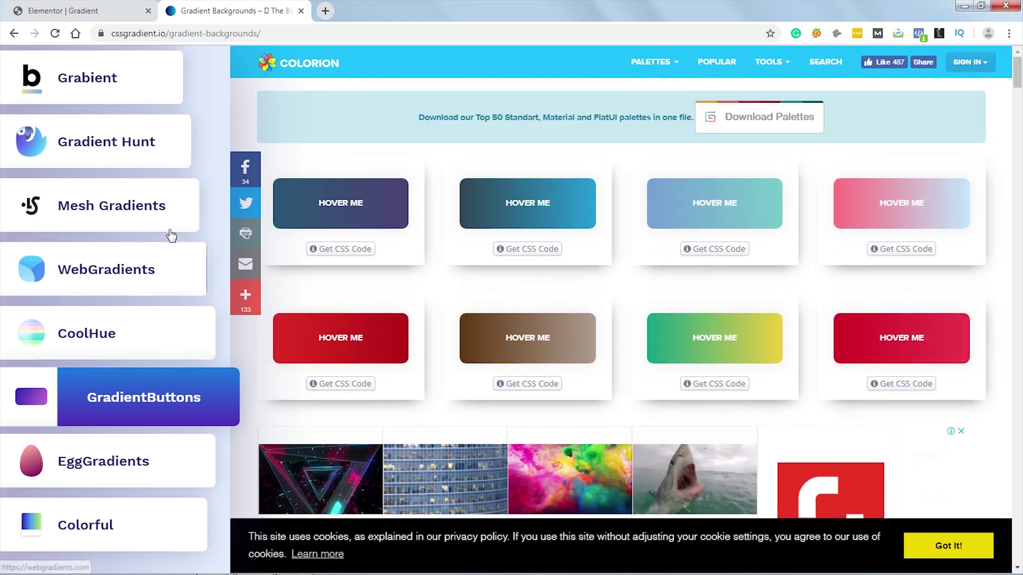
pyautogui.scroll(5, 171, 236)
pyautogui.click(99, 60)
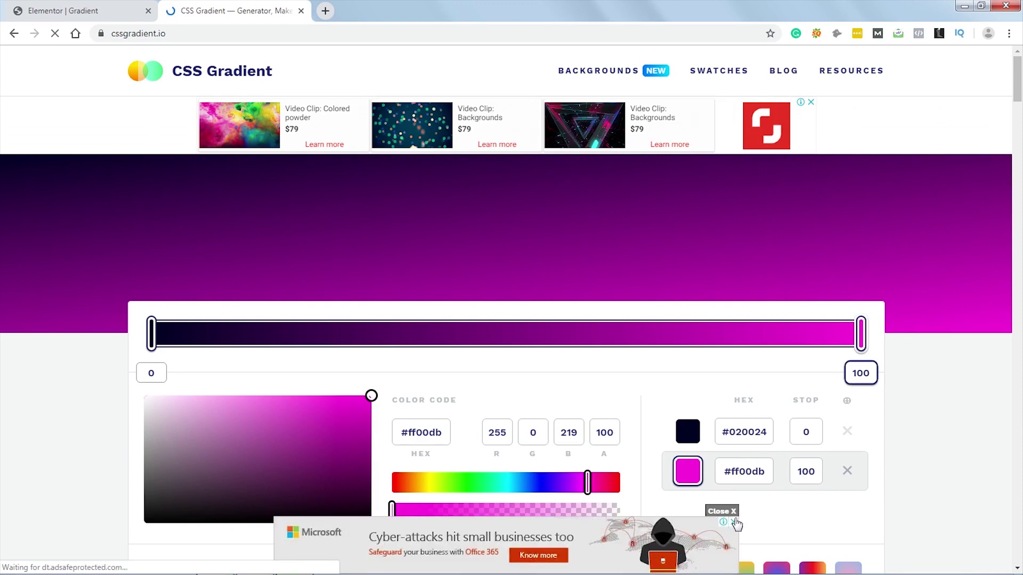
pyautogui.click(736, 523)
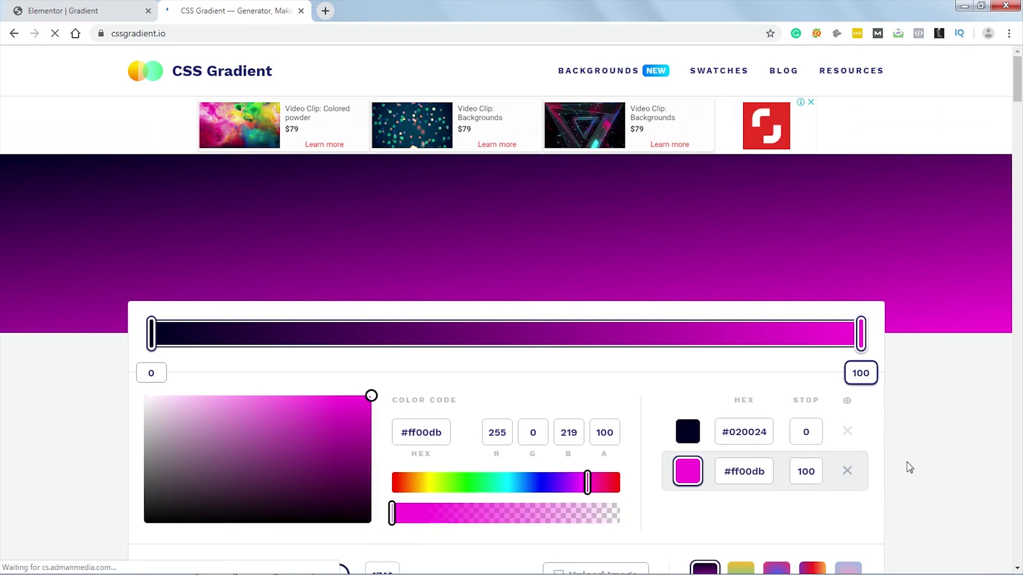
# Switch to the Elementor page and open the "Learn About Our Social Media Marketing Strategy" heading for editing.
pyautogui.click(88, 11)
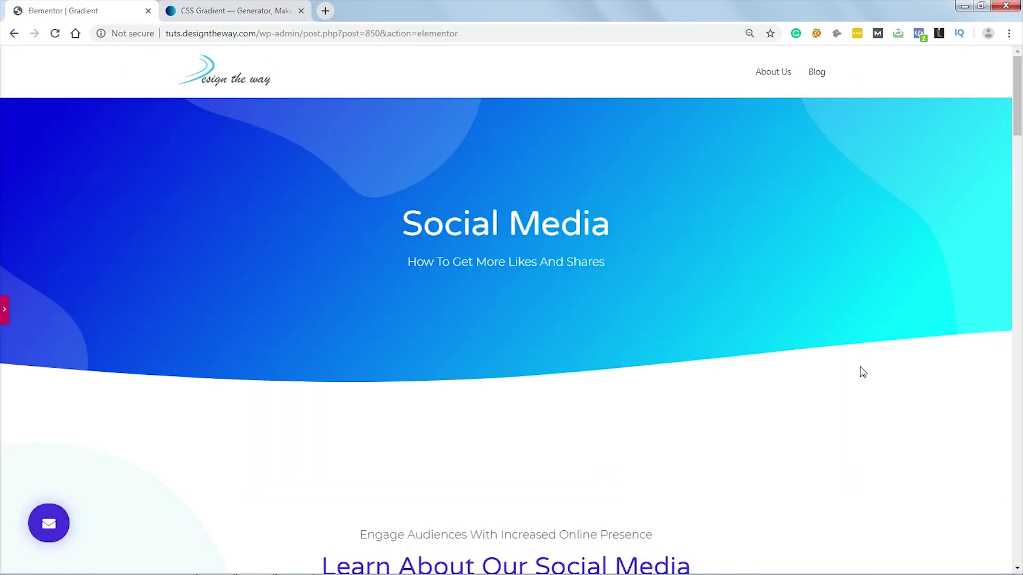
pyautogui.scroll(-2, 828, 412)
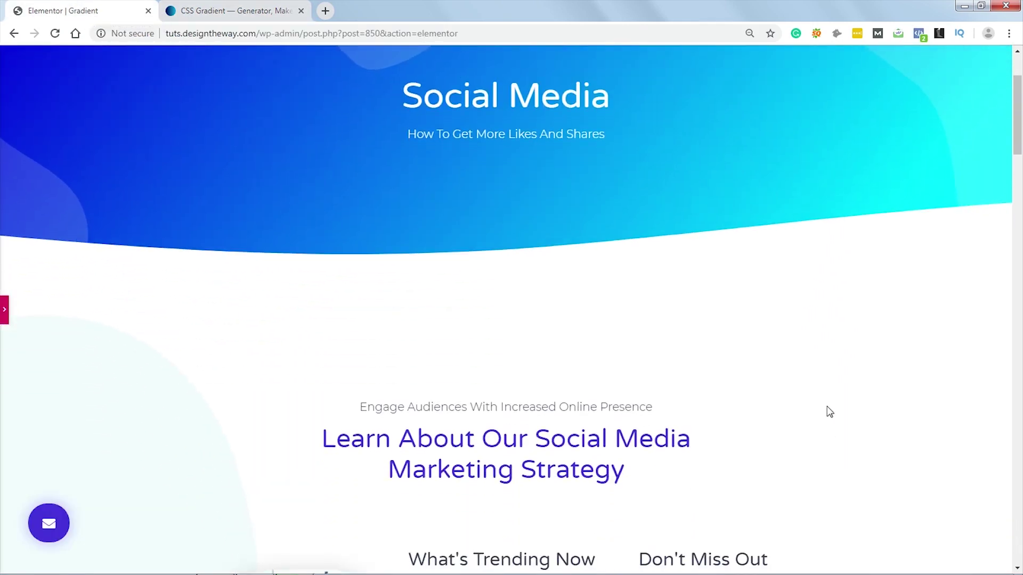
pyautogui.moveTo(323, 440); pyautogui.dragTo(673, 476)
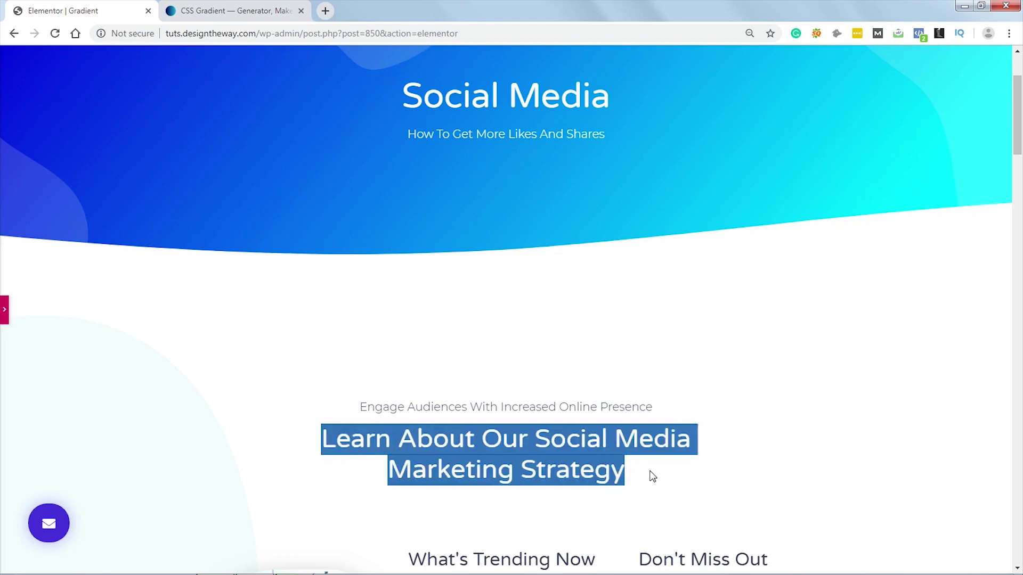
pyautogui.click(652, 475)
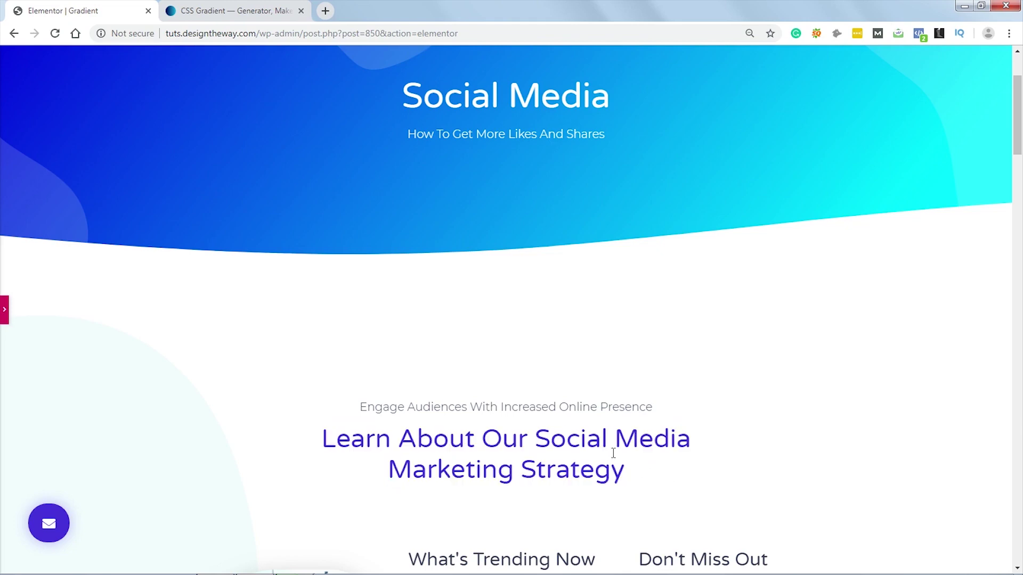
pyautogui.click(6, 310)
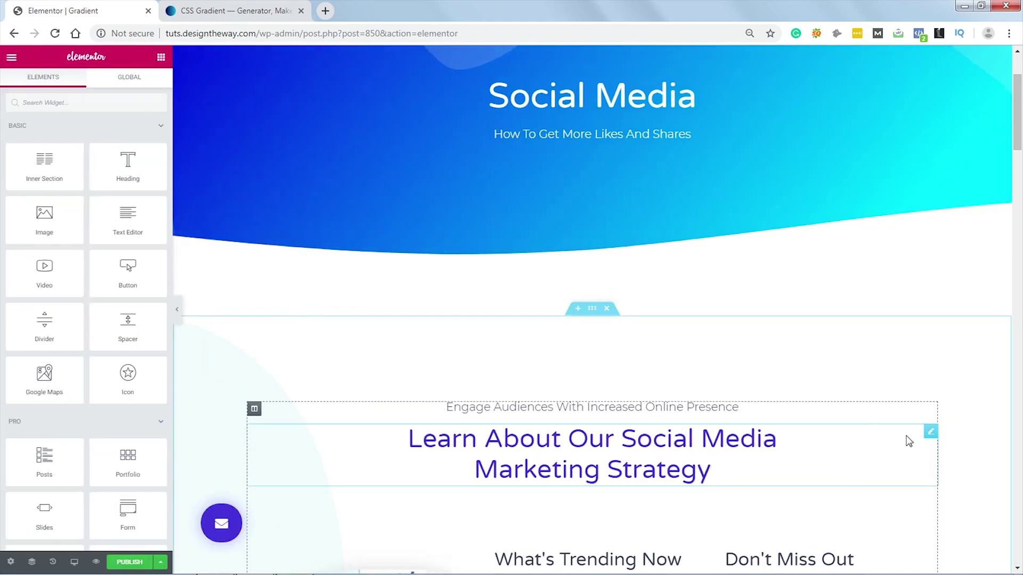
pyautogui.click(931, 433)
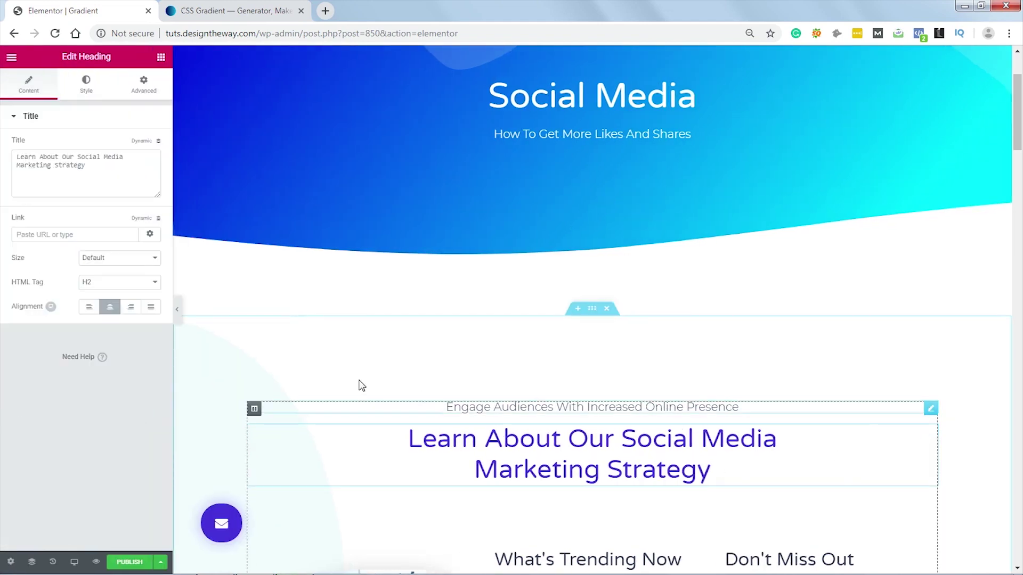
# Review the heading's text style options and open its Custom CSS editor.
pyautogui.click(86, 82)
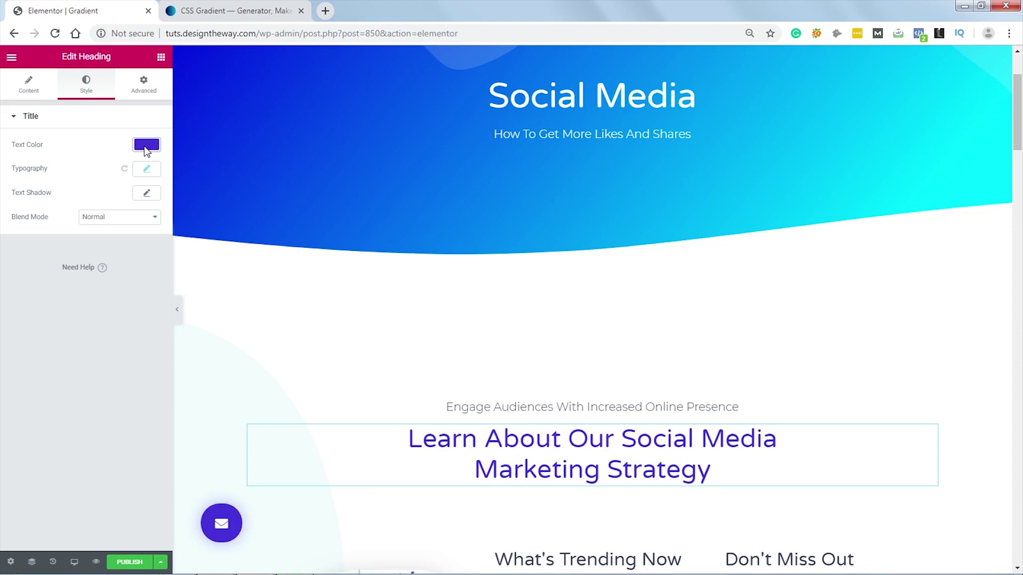
pyautogui.click(143, 92)
pyautogui.scroll(-1, 116, 454)
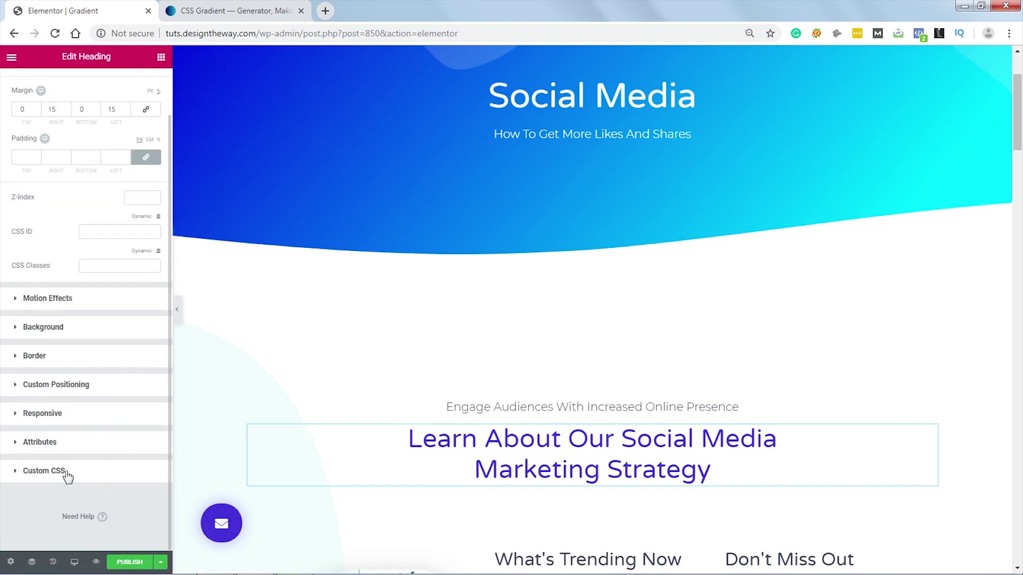
pyautogui.click(43, 470)
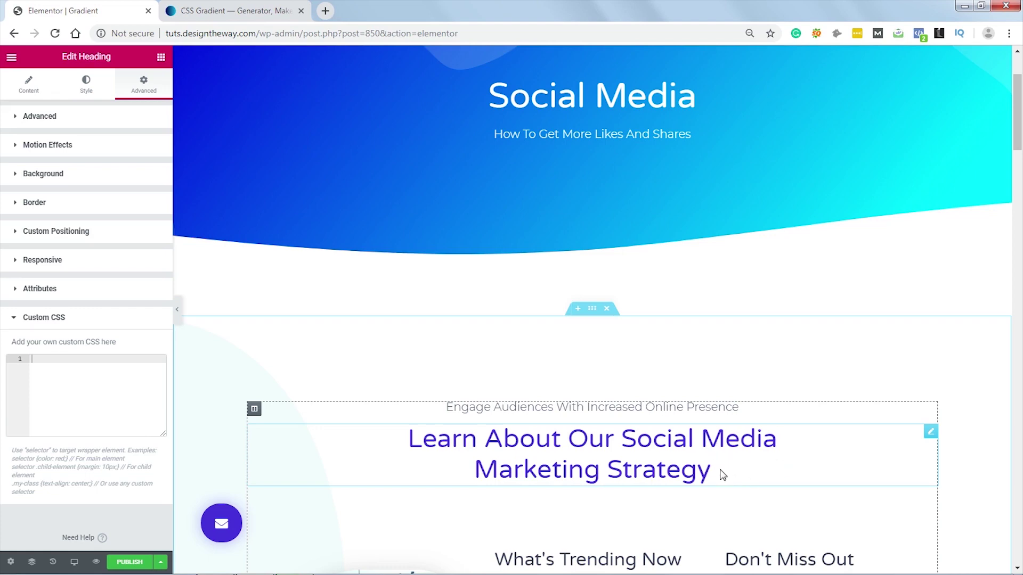
# Check which HTML tag the heading uses and return to its Custom CSS editor.
pyautogui.click(29, 87)
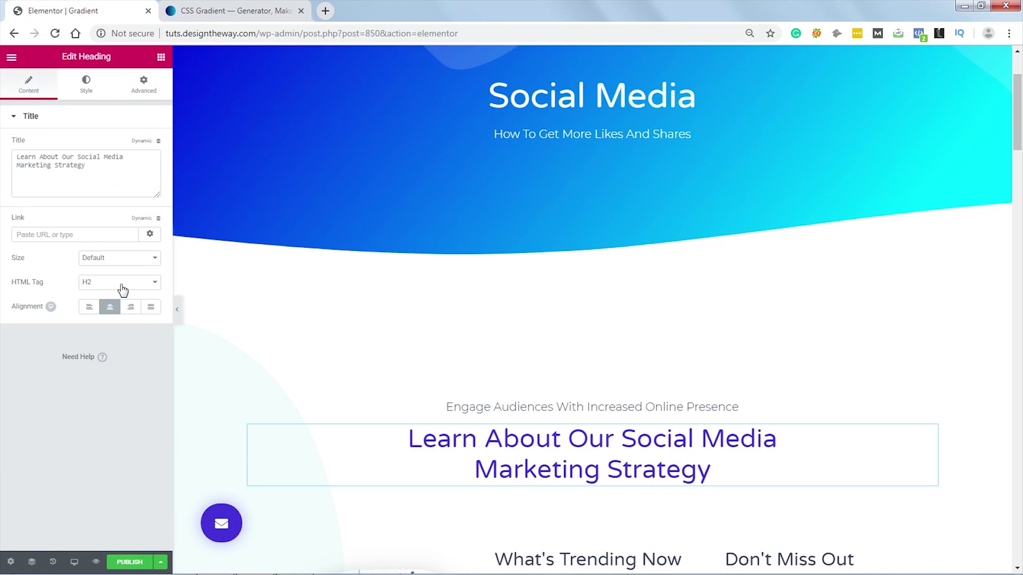
pyautogui.scroll(-1, 74, 486)
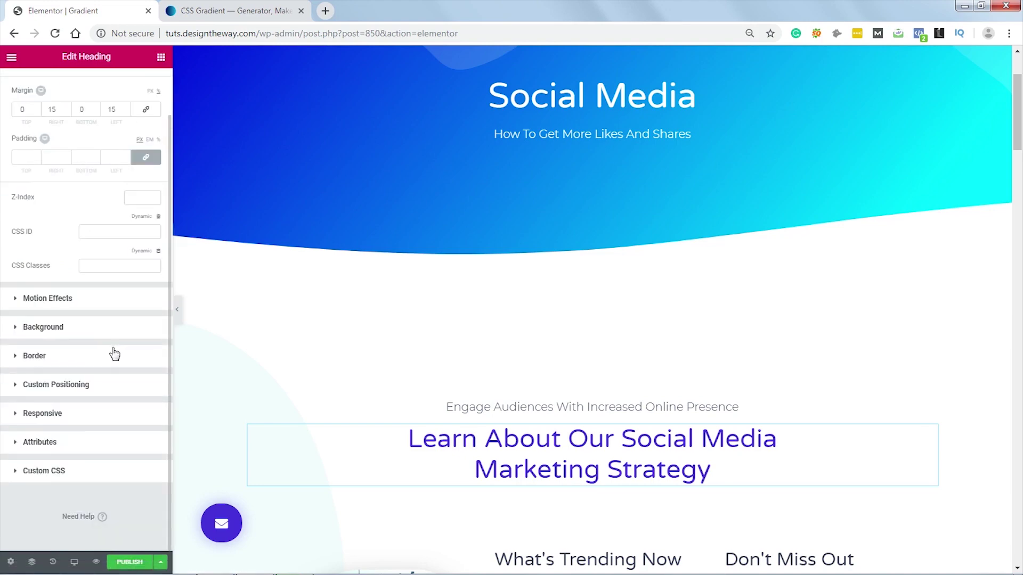
pyautogui.click(57, 469)
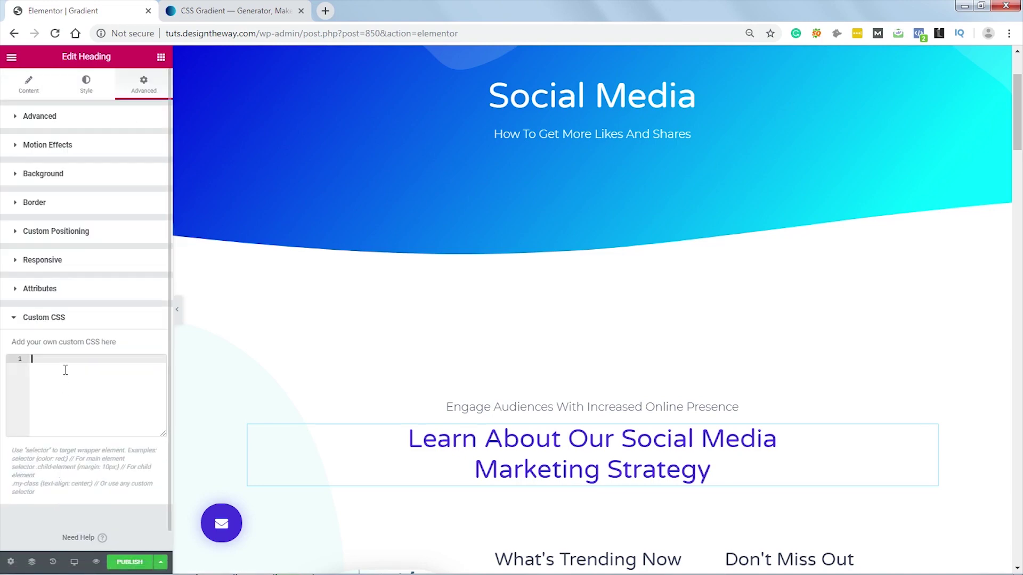
# Start a "selector h2" rule with an empty body in the heading's custom CSS.
pyautogui.click(88, 383)
pyautogui.write('s')
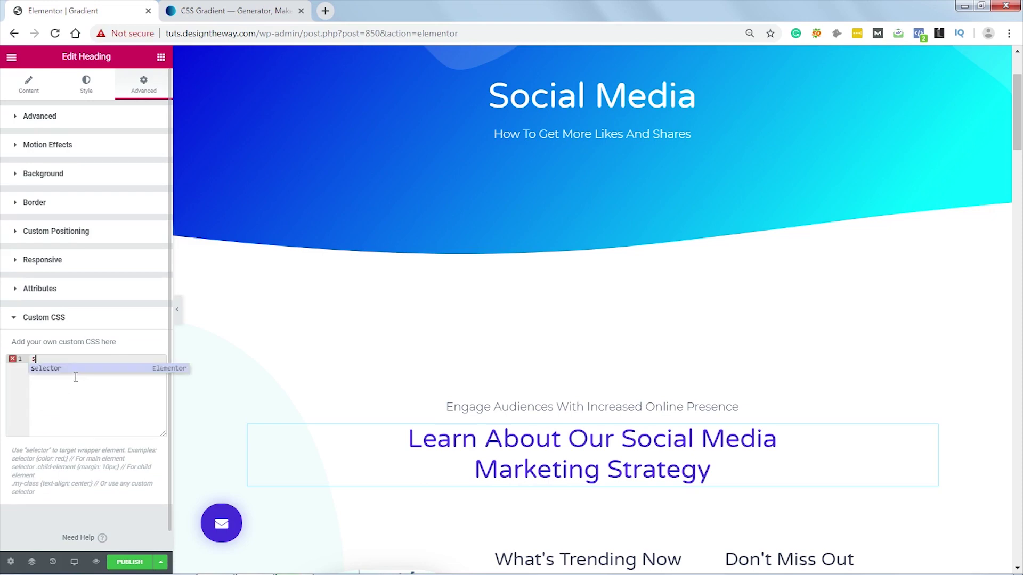
pyautogui.click(53, 369)
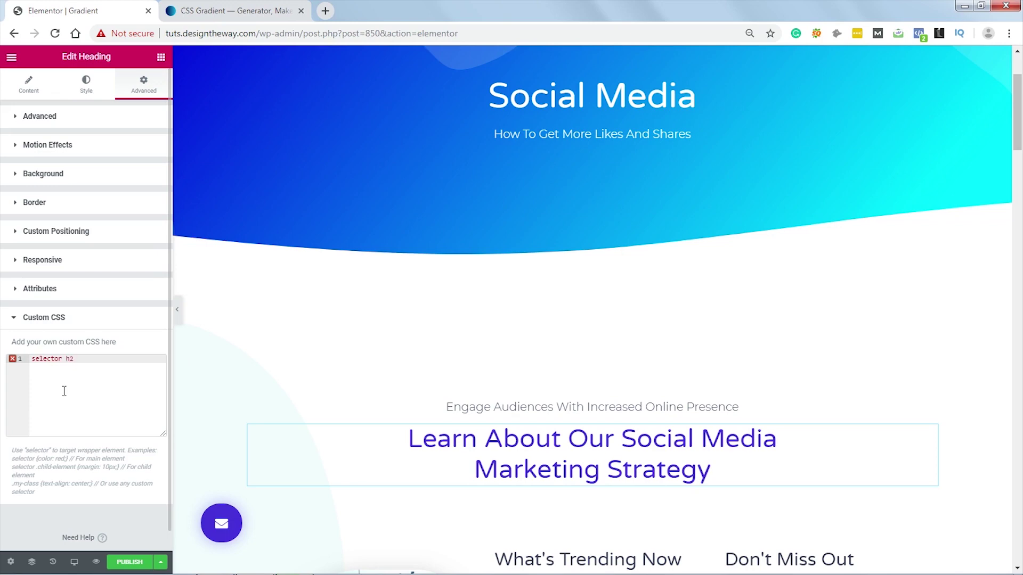
pyautogui.write('h2{')
pyautogui.press('Return')
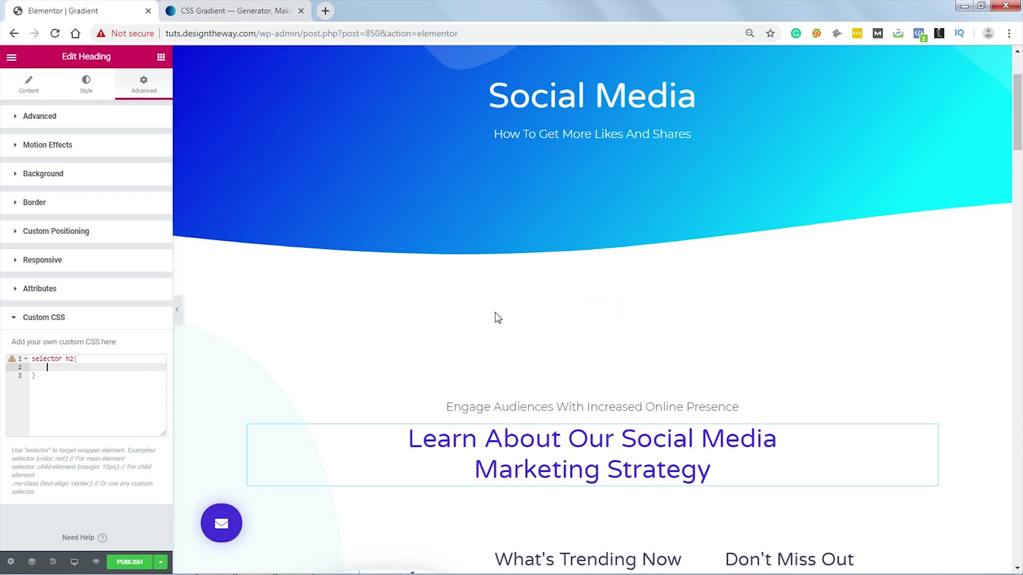
# Open the "Social Media" hero section's background gradient settings and check its first colour's hex code.
pyautogui.scroll(1, 855, 338)
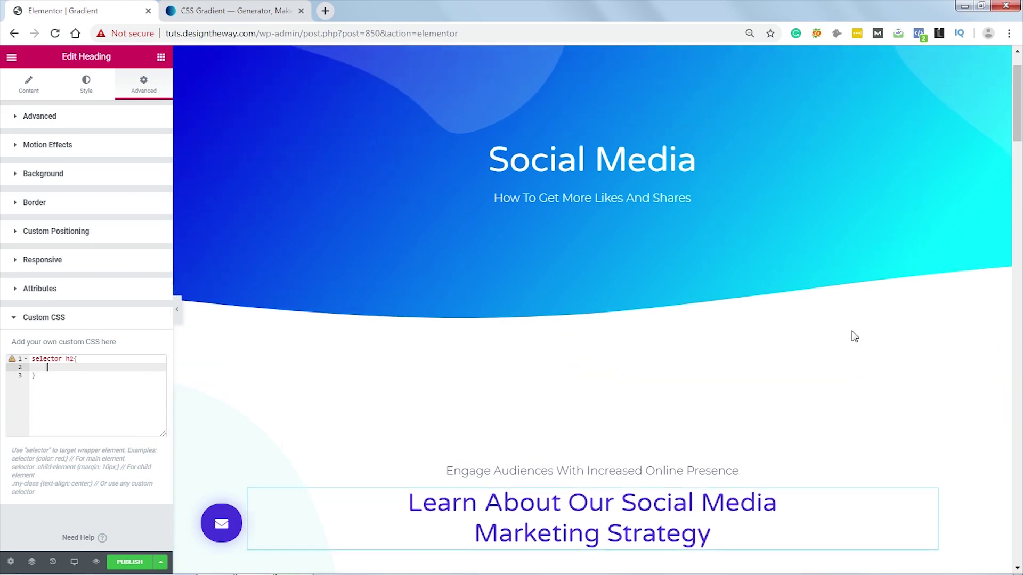
pyautogui.scroll(1, 854, 337)
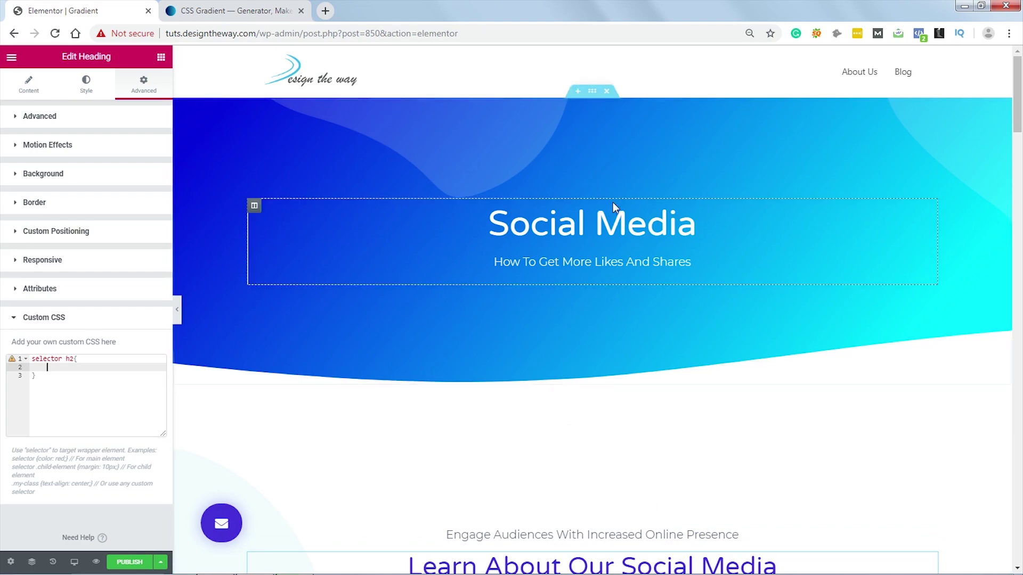
pyautogui.click(592, 93)
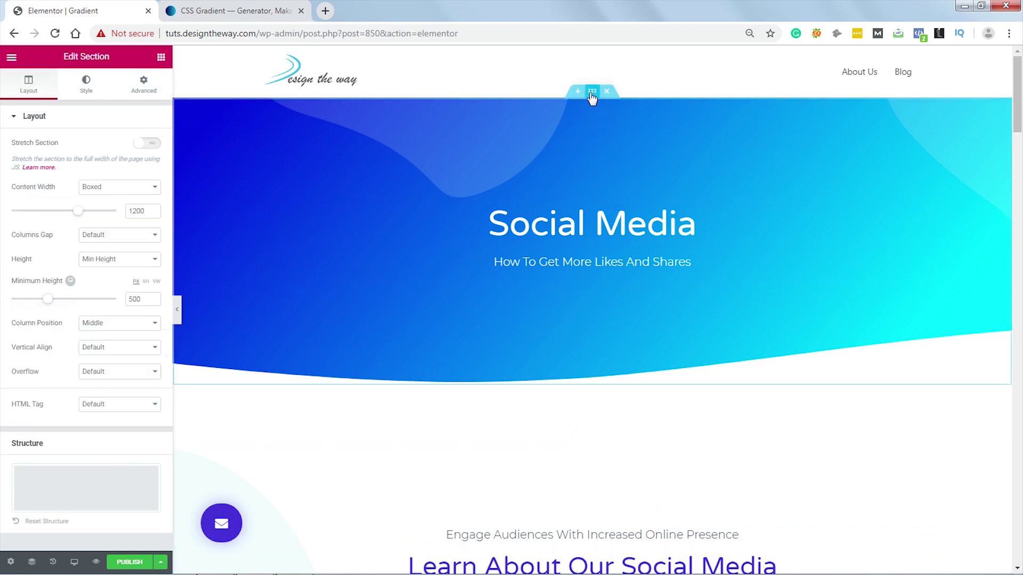
pyautogui.click(86, 85)
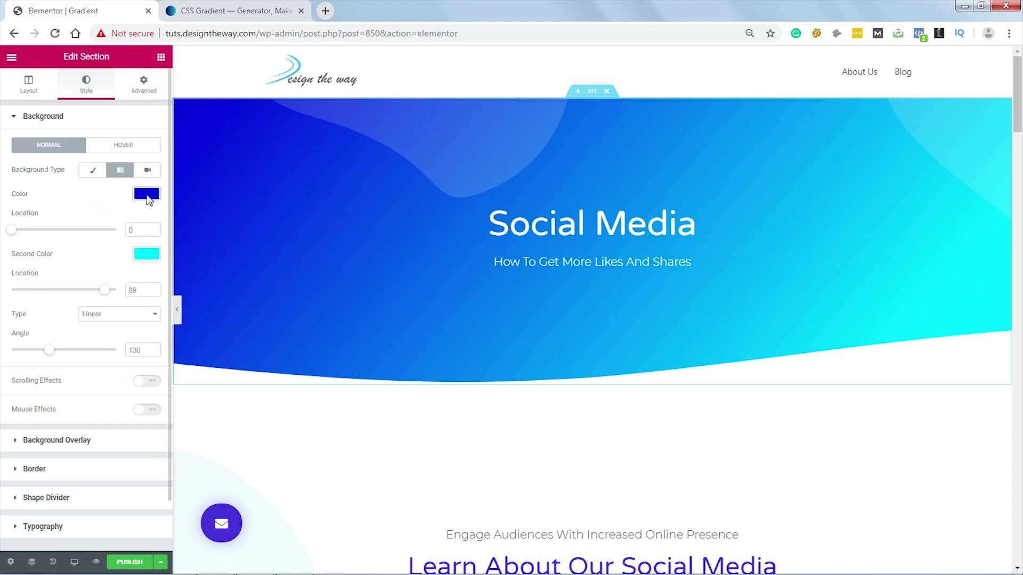
pyautogui.click(147, 195)
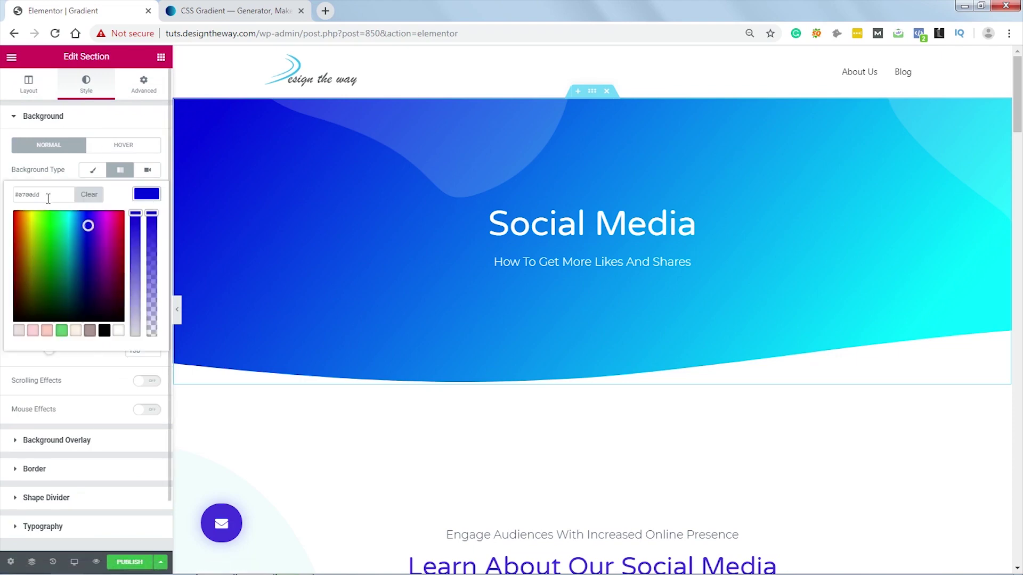
pyautogui.click(3, 200)
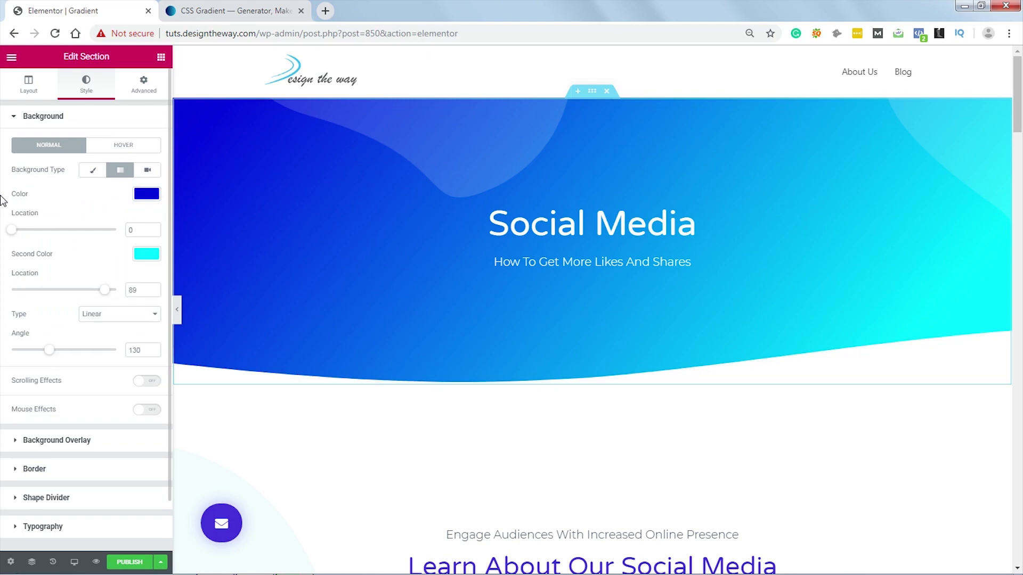
# Copy the hero section's first gradient colour and paste it in CSS Gradient as the 100% stop, #0700dd.
pyautogui.click(146, 194)
pyautogui.doubleClick(38, 195)
pyautogui.write('#03eedd')
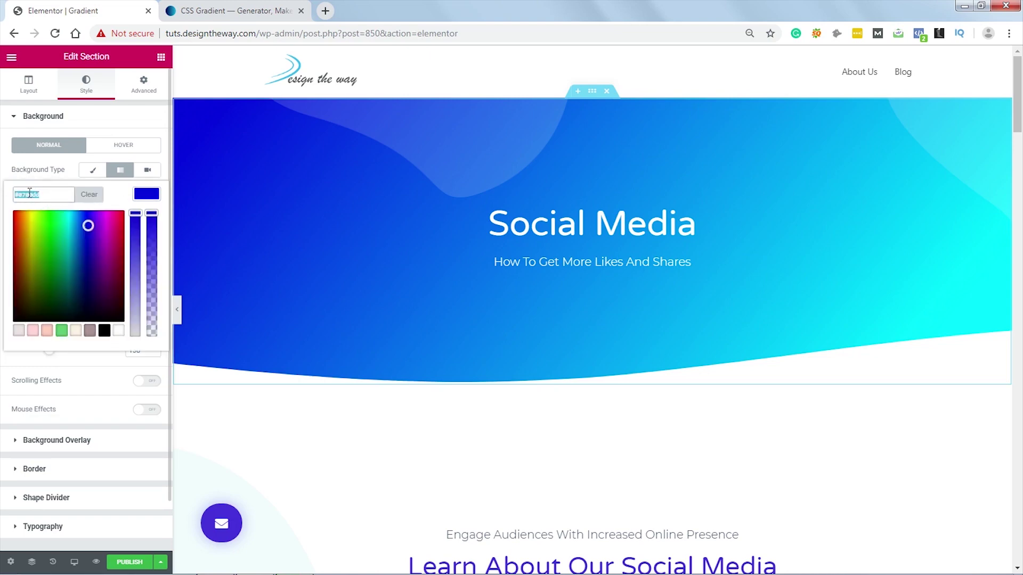
pyautogui.rightClick(30, 193)
pyautogui.click(57, 215)
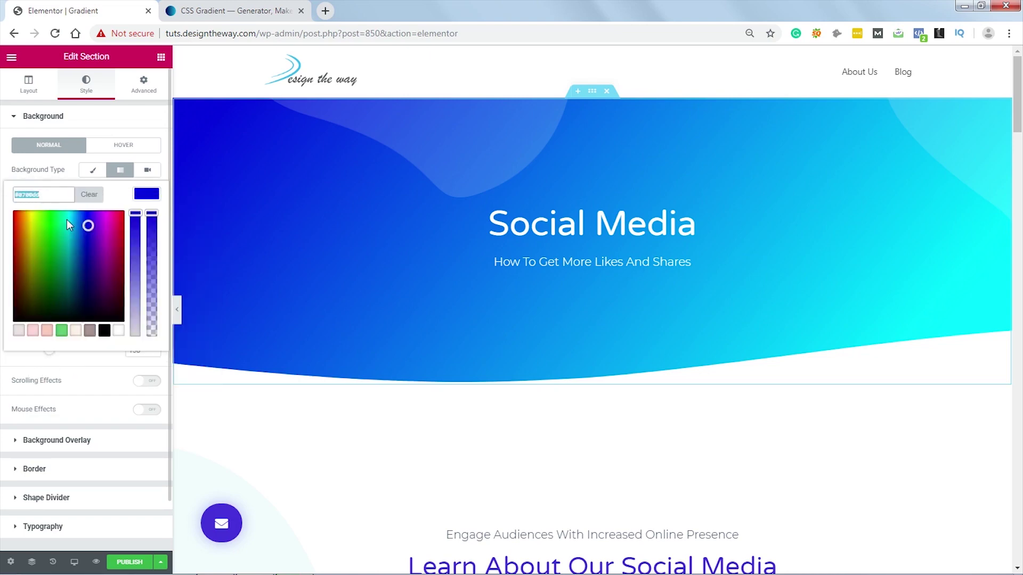
pyautogui.click(243, 12)
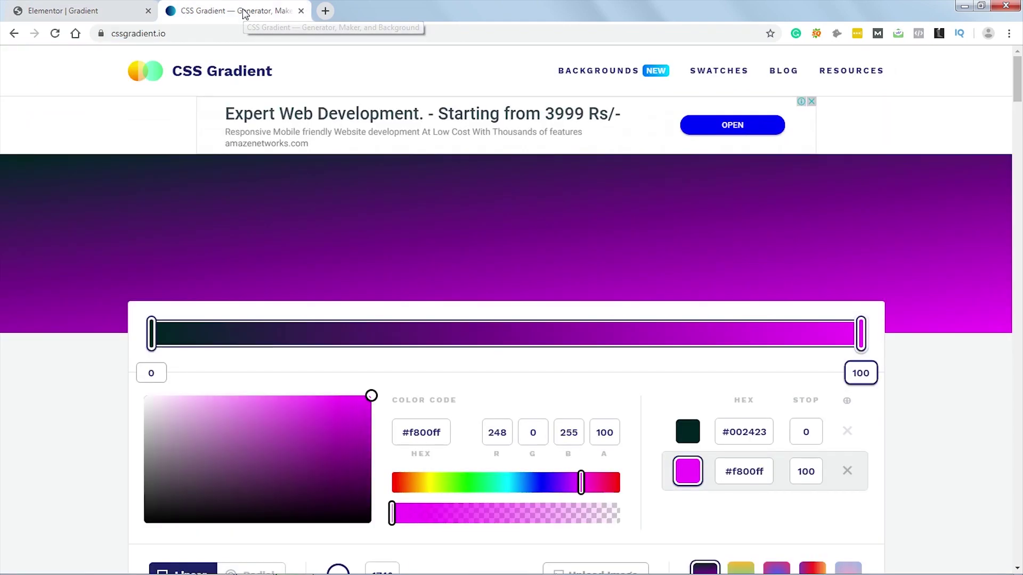
pyautogui.moveTo(769, 472); pyautogui.dragTo(724, 472)
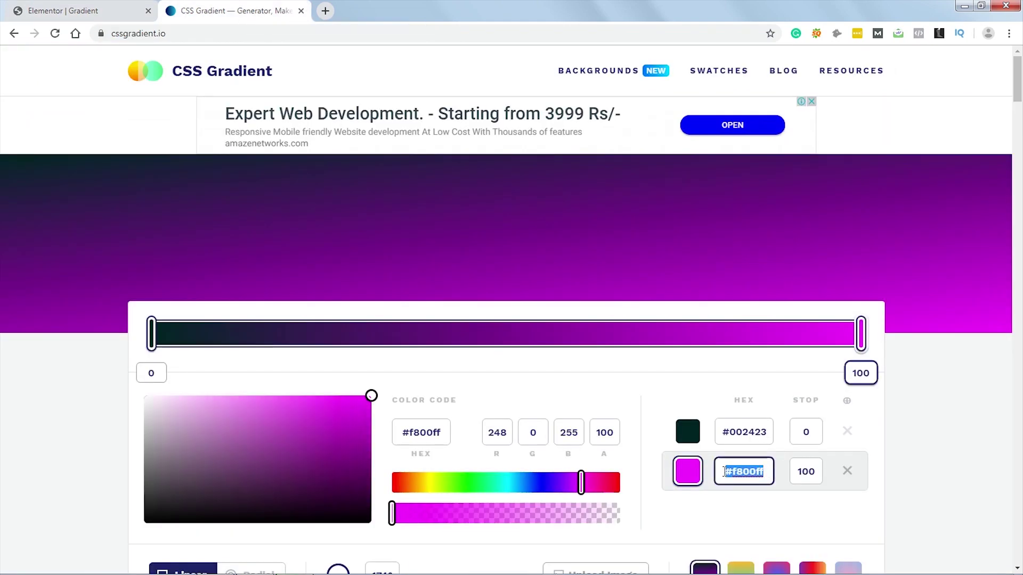
pyautogui.write('#0700dd')
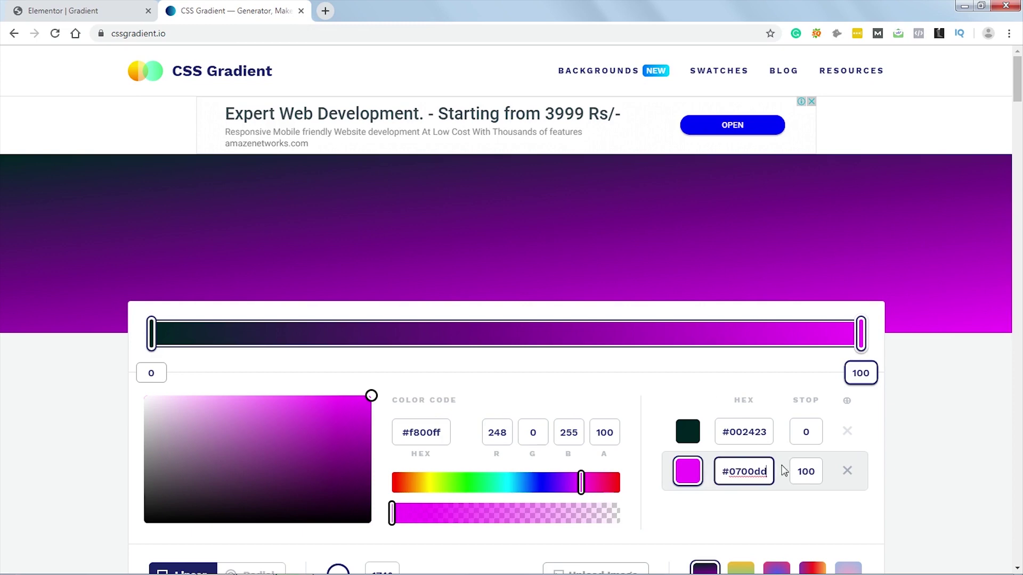
pyautogui.click(756, 430)
# Copy the hero section's second gradient colour from Elementor and paste it in CSS Gradient as the 0% stop, #00f2ff.
pyautogui.click(80, 10)
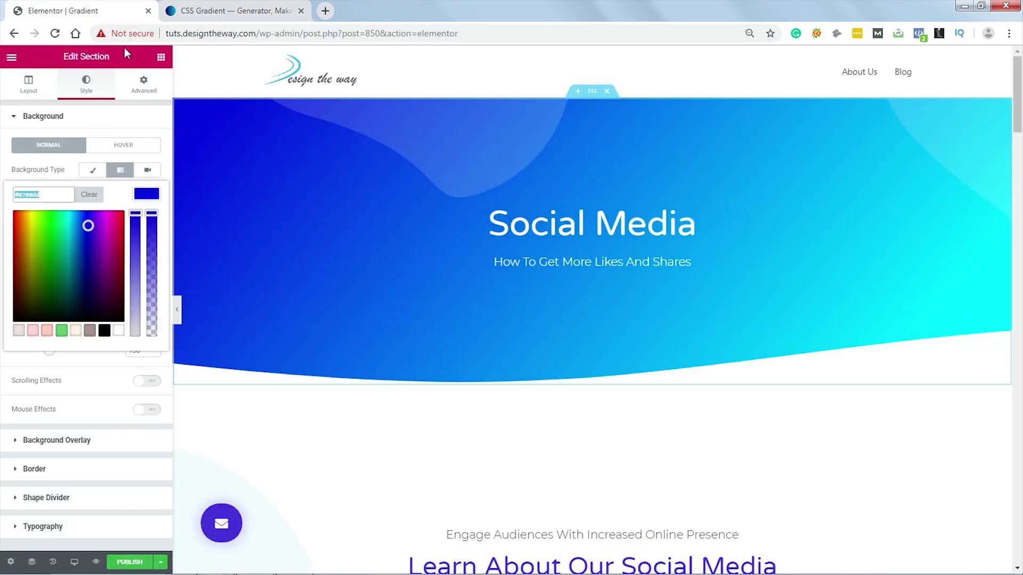
pyautogui.click(146, 195)
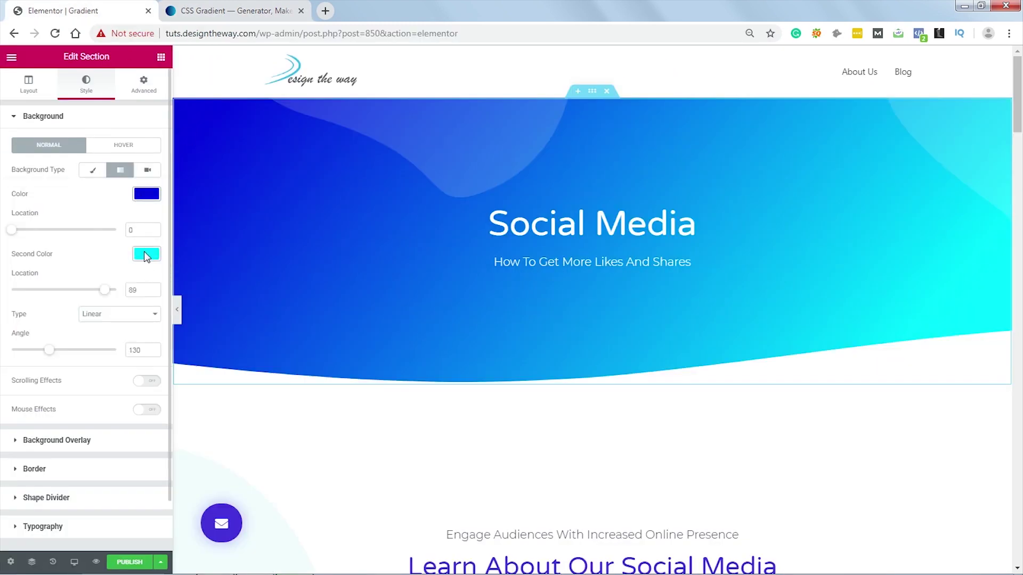
pyautogui.click(146, 254)
pyautogui.moveTo(52, 255); pyautogui.dragTo(14, 256)
pyautogui.hotkey('ctrl', 'c')
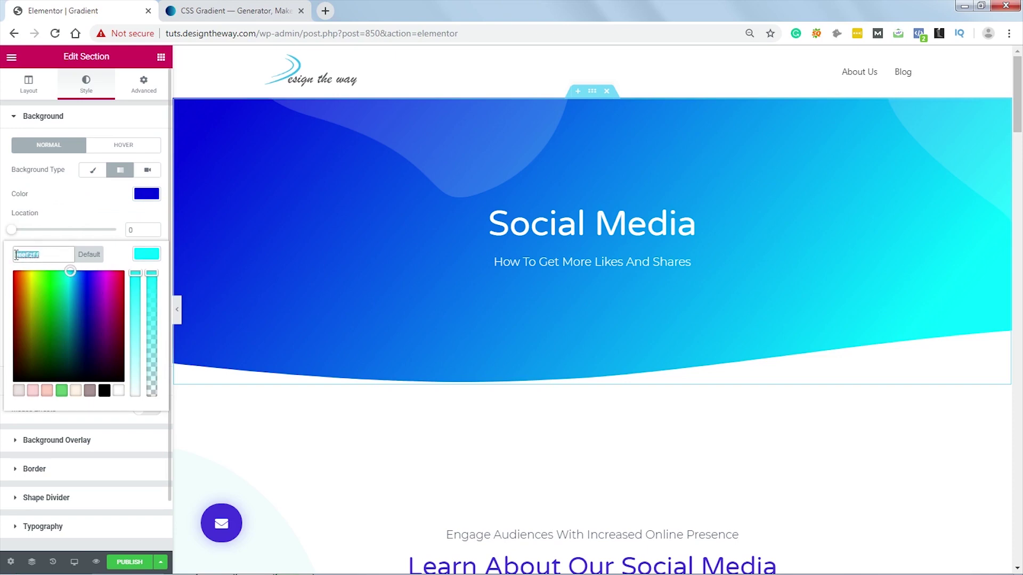
pyautogui.click(235, 10)
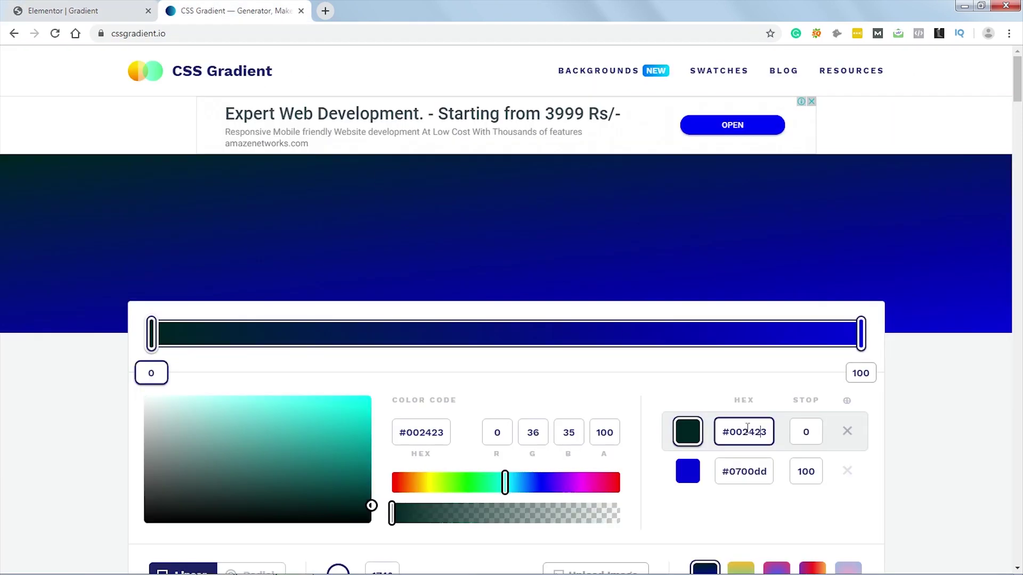
pyautogui.click(767, 471)
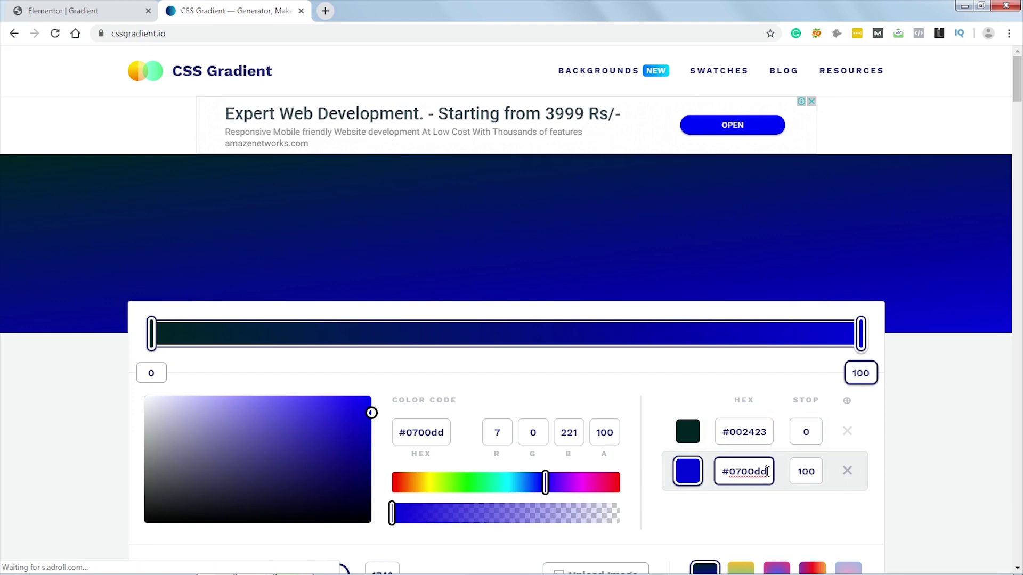
pyautogui.click(714, 431)
pyautogui.hotkey('ctrl', 'v')
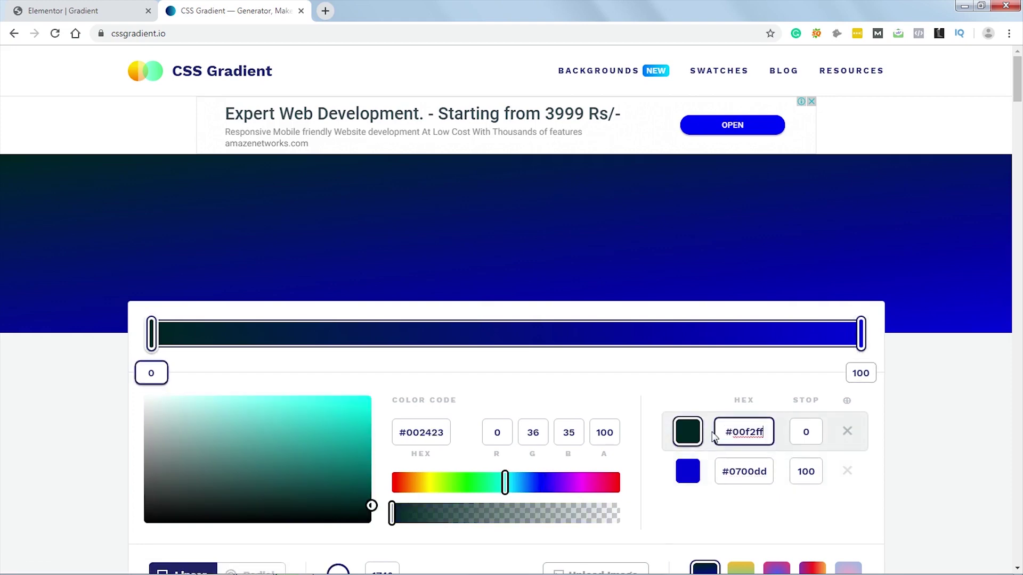
pyautogui.click(690, 470)
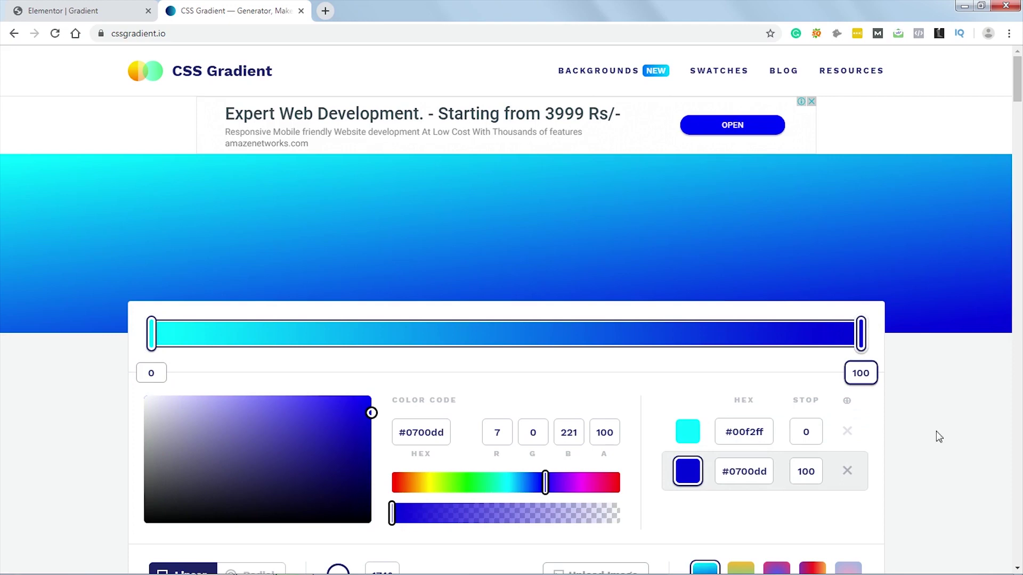
# Set the linear gradient's angle to 90° and copy the linear-gradient background line from the generated CSS.
pyautogui.scroll(-2, 982, 405)
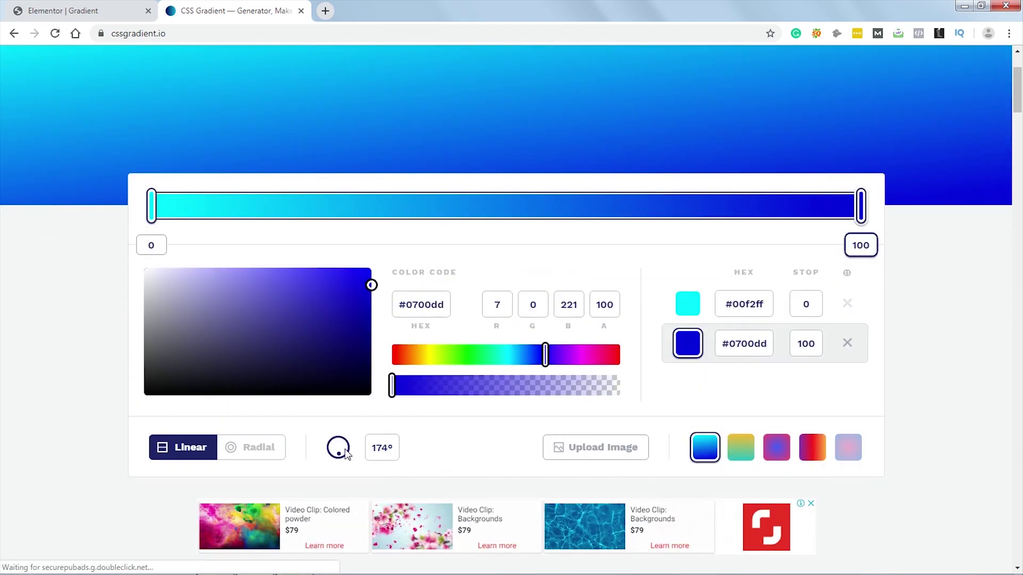
pyautogui.moveTo(343, 456); pyautogui.dragTo(345, 453)
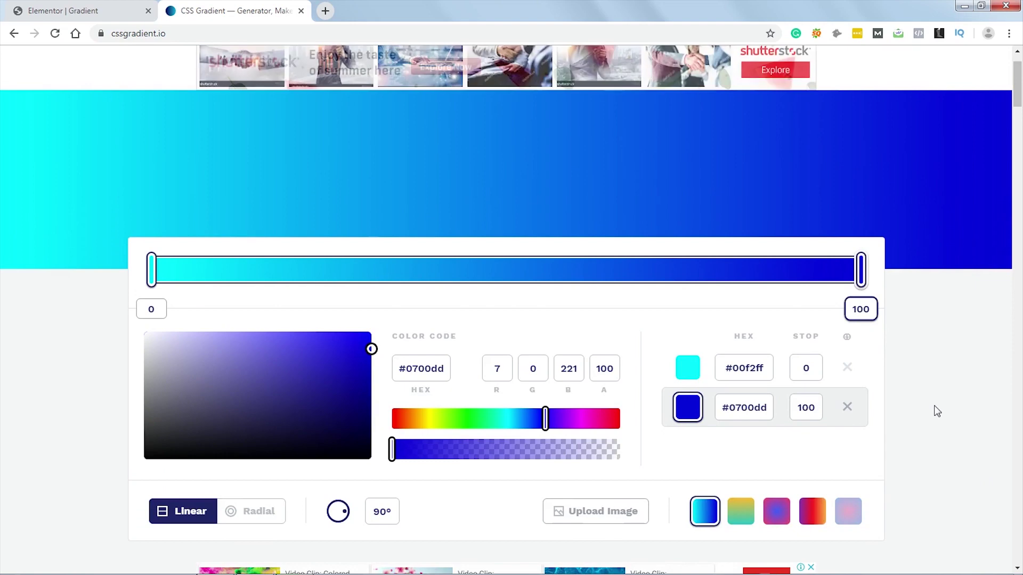
pyautogui.scroll(-7, 930, 407)
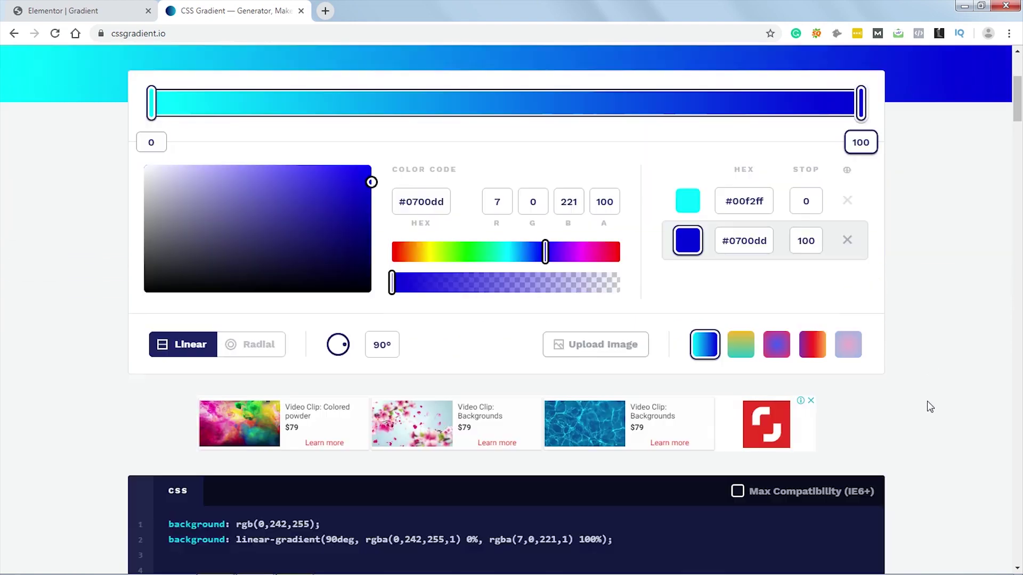
pyautogui.moveTo(169, 323); pyautogui.dragTo(612, 327)
pyautogui.hotkey('ctrl', 'c')
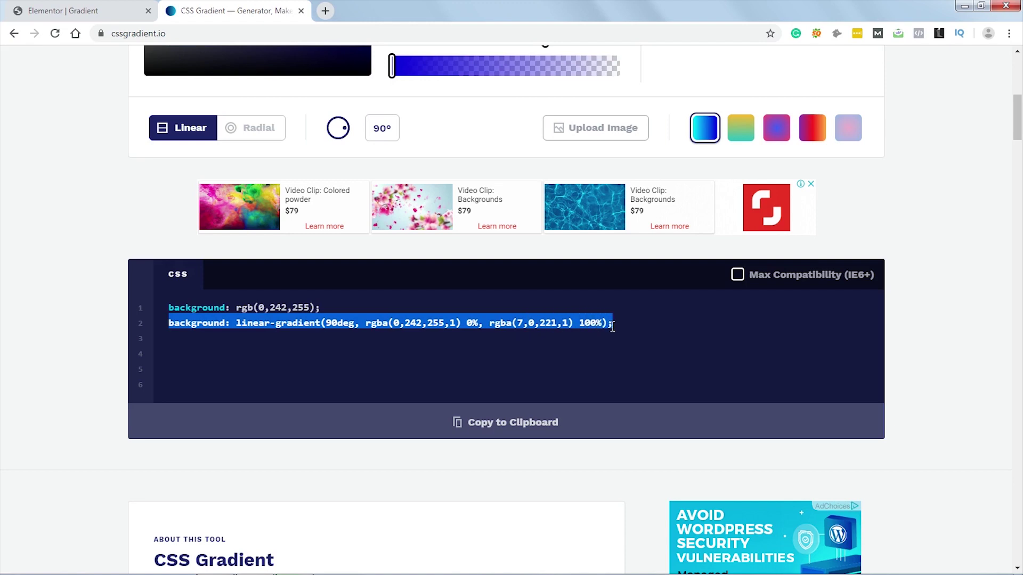
# Return to Elementor and paste the linear-gradient background into the "selector h2" rule of the "Learn About Our Social Media Marketing Strategy" heading.
pyautogui.click(48, 9)
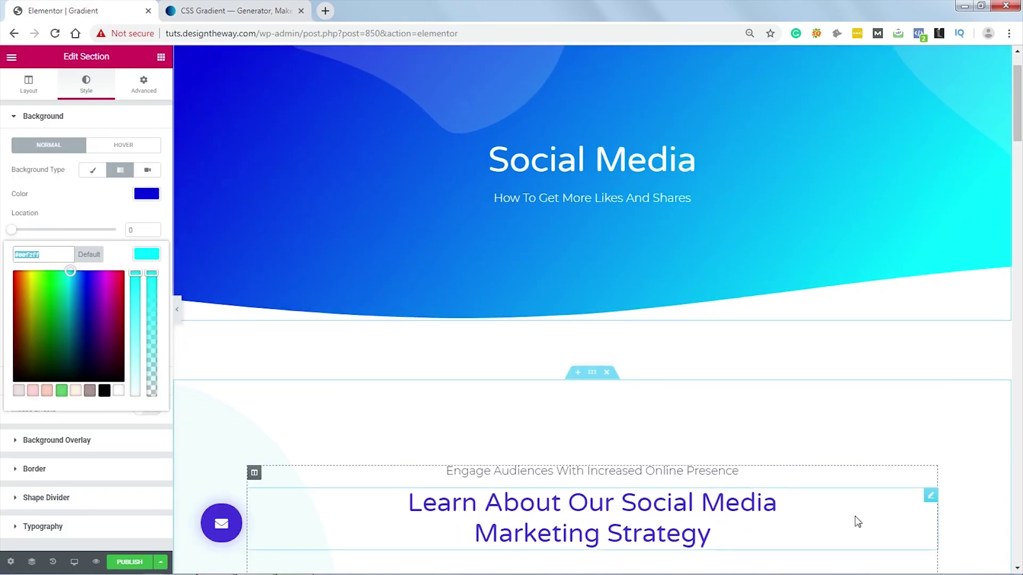
pyautogui.click(930, 495)
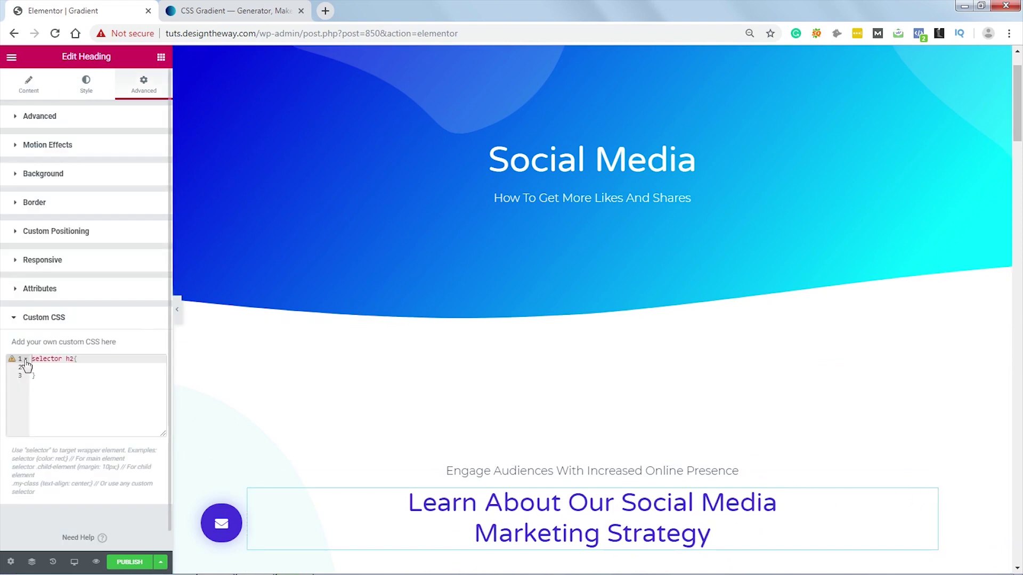
pyautogui.click(61, 368)
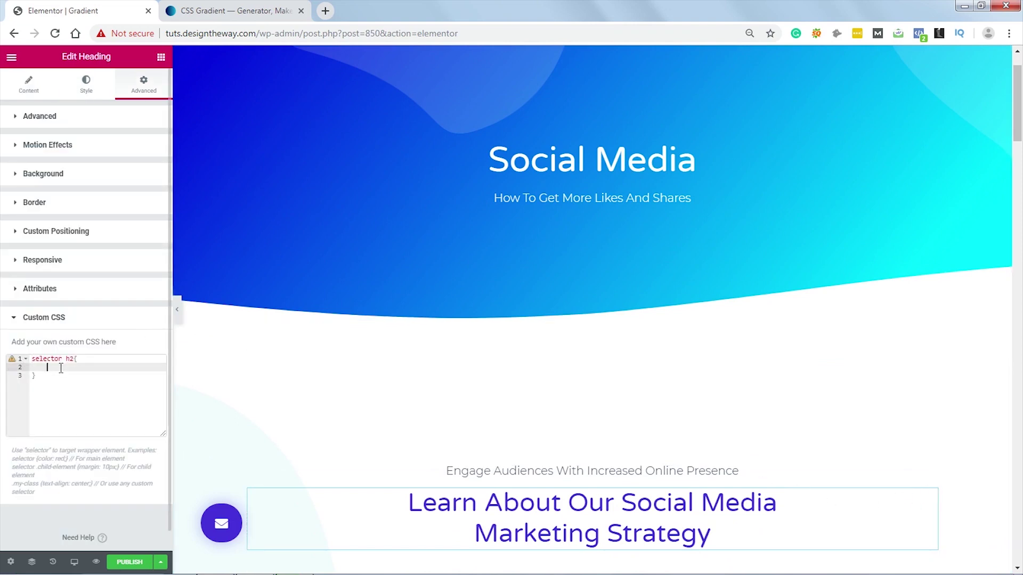
pyautogui.hotkey('ctrl', 'v')
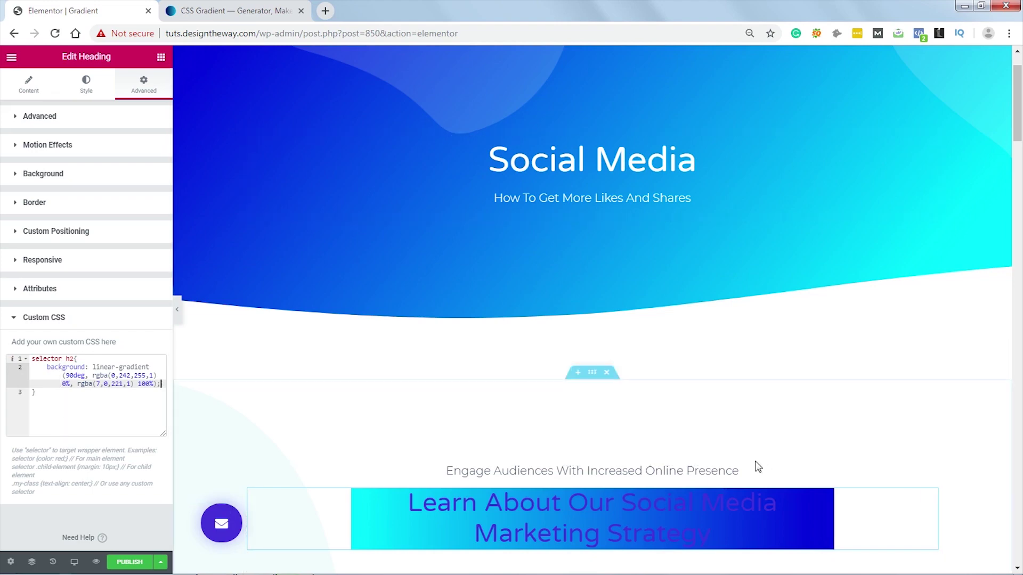
# Add "-webkit-background-clip: text;" and "-webkit-text-fill-color: transparent;" below the background declaration in the heading's h2 rule.
pyautogui.scroll(-1, 521, 451)
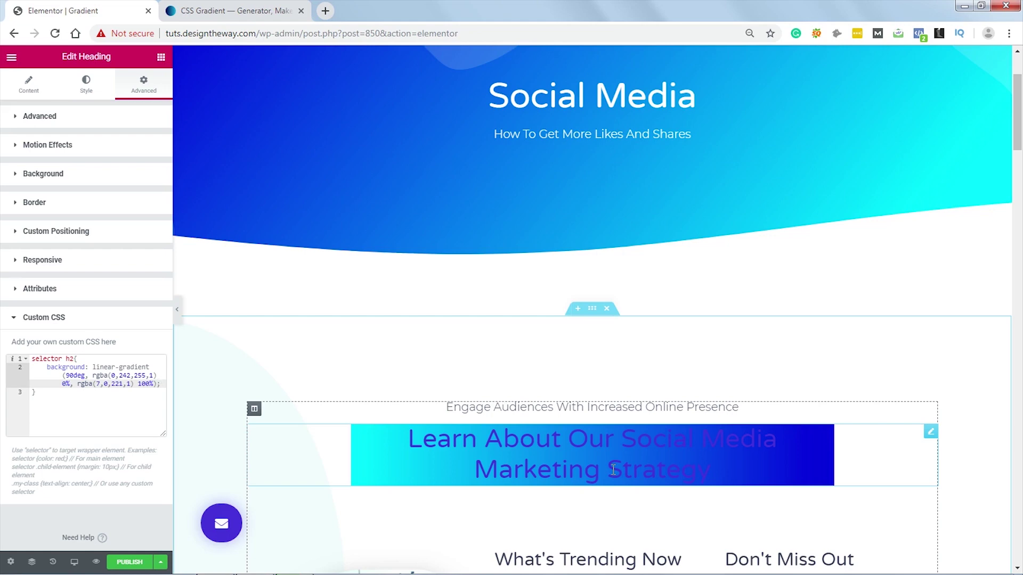
pyautogui.press('Return')
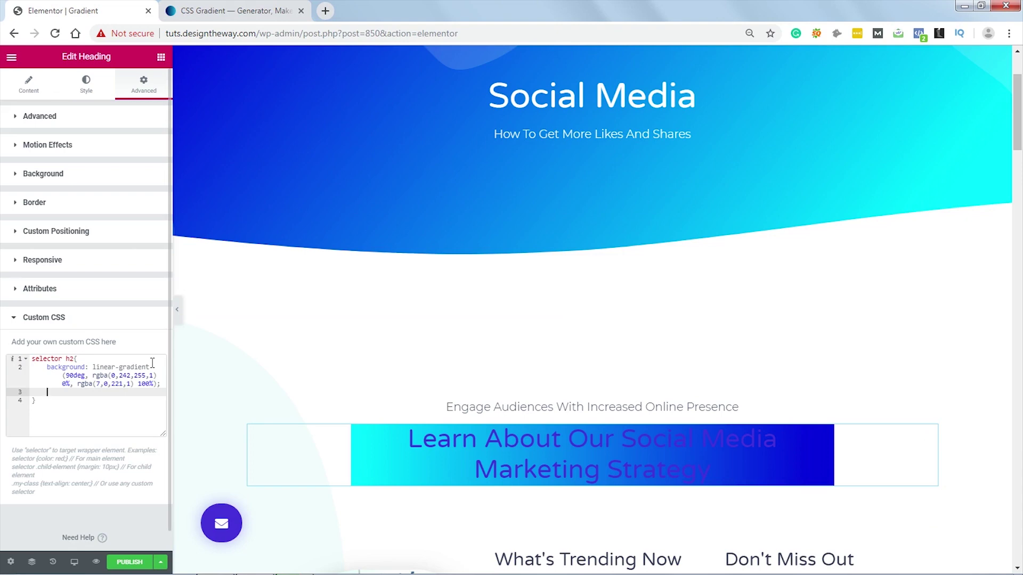
pyautogui.write('-webkit-background-clip: text; -webkit-text-fill-color: transparent;')
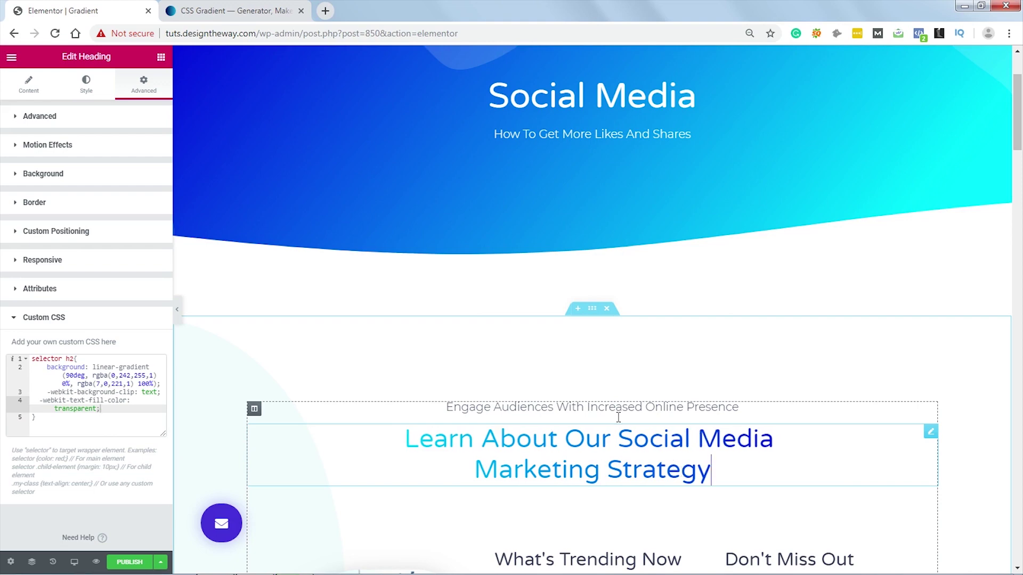
# Set the heading's typography to a size of 50 px and Bold weight.
pyautogui.click(86, 87)
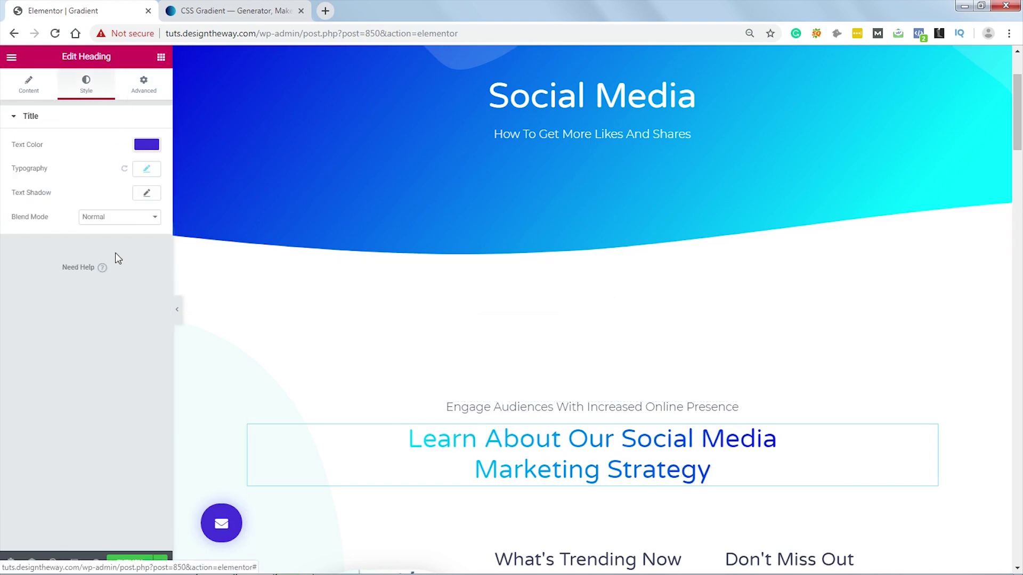
pyautogui.click(148, 170)
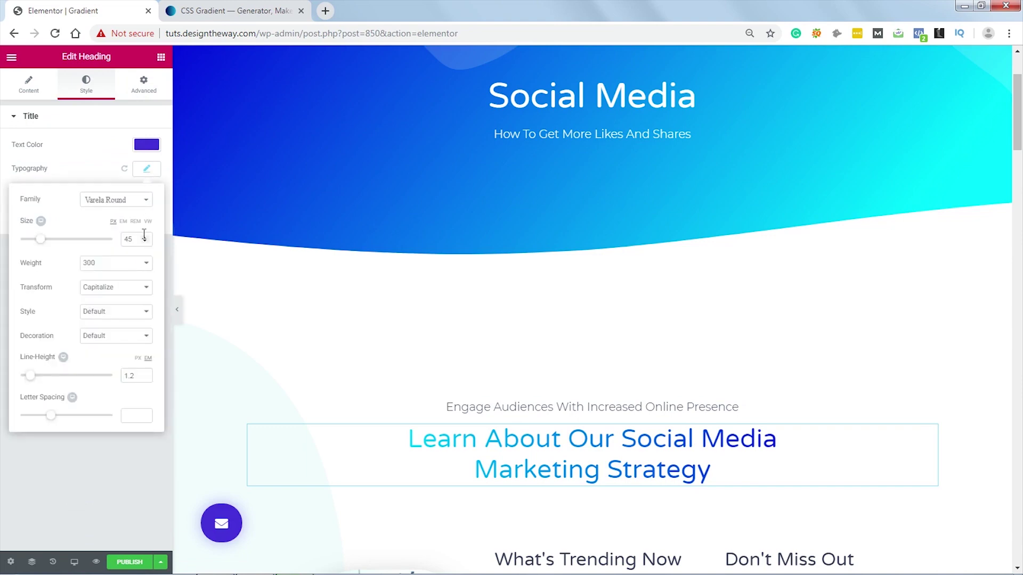
pyautogui.moveTo(140, 239); pyautogui.dragTo(122, 240)
pyautogui.write('50')
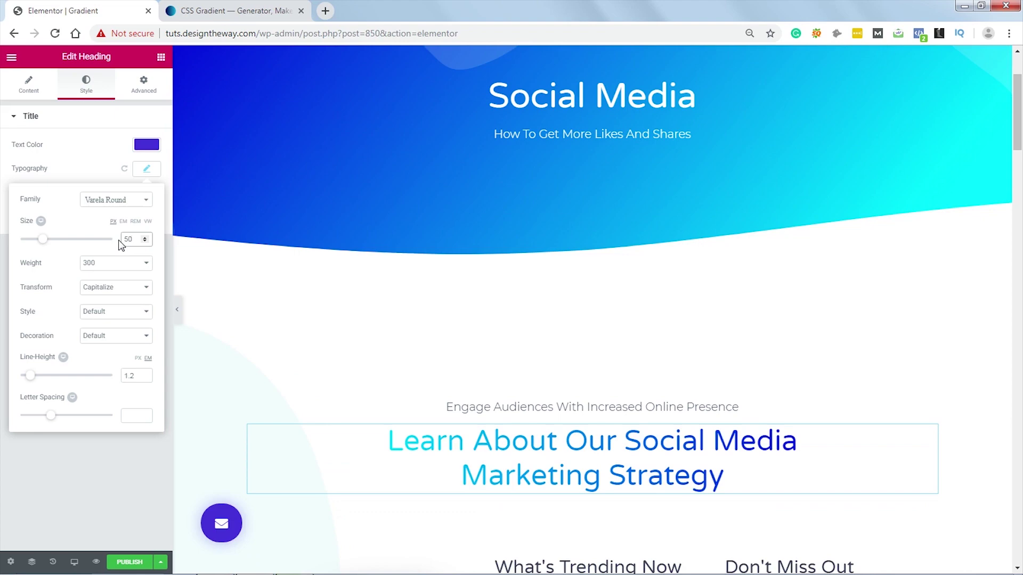
pyautogui.click(136, 266)
pyautogui.click(99, 377)
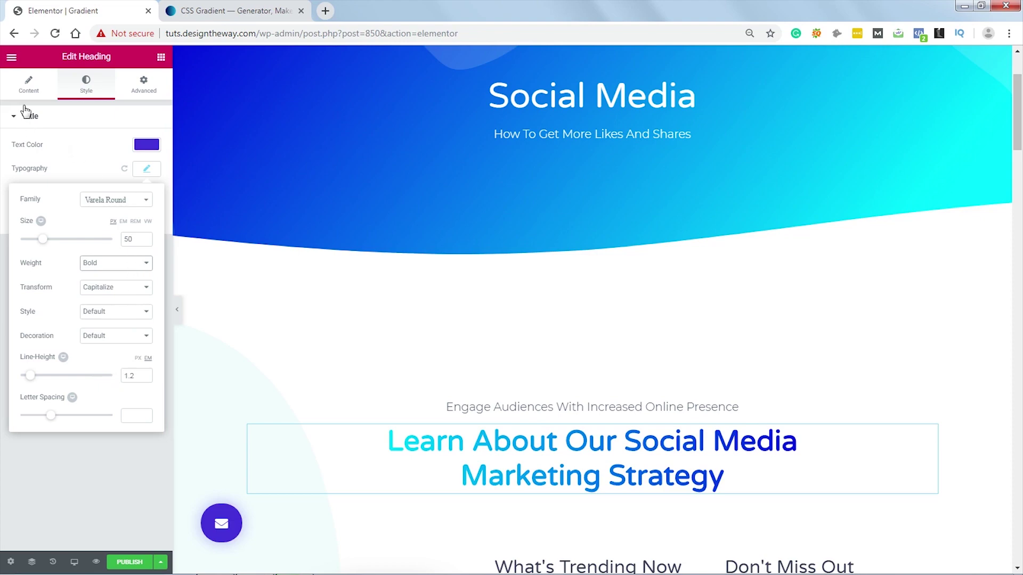
# Delete the last letter of the heading "Learn About Our Social Media Marketing Strategy" directly on the page and retype it.
pyautogui.click(723, 477)
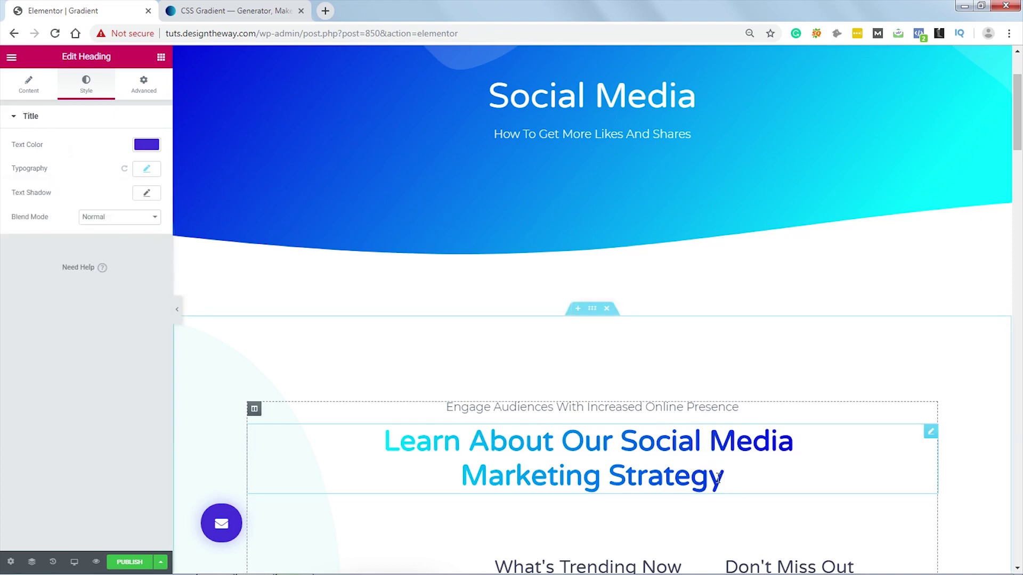
pyautogui.press('BackSpace')
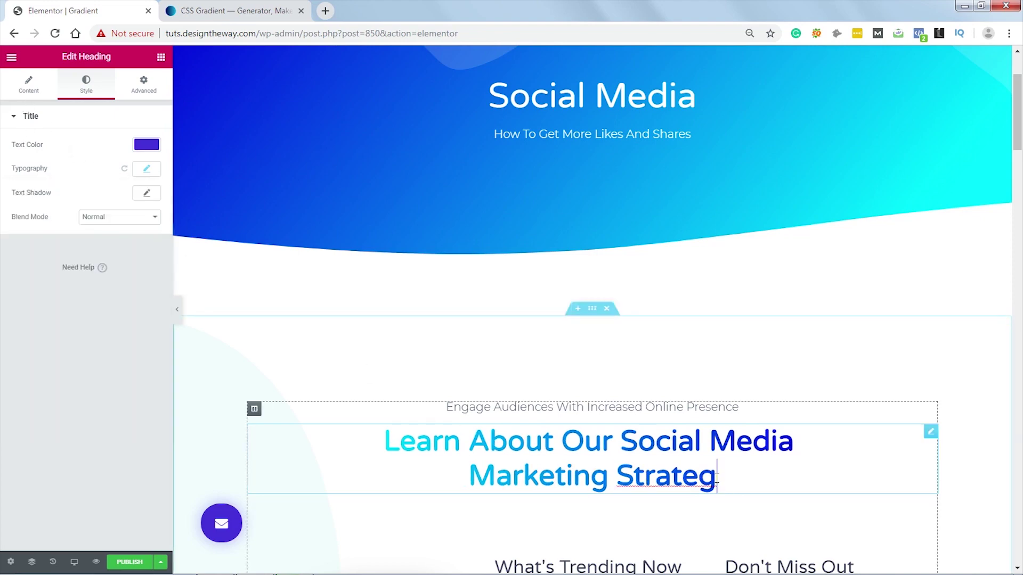
pyautogui.write('y')
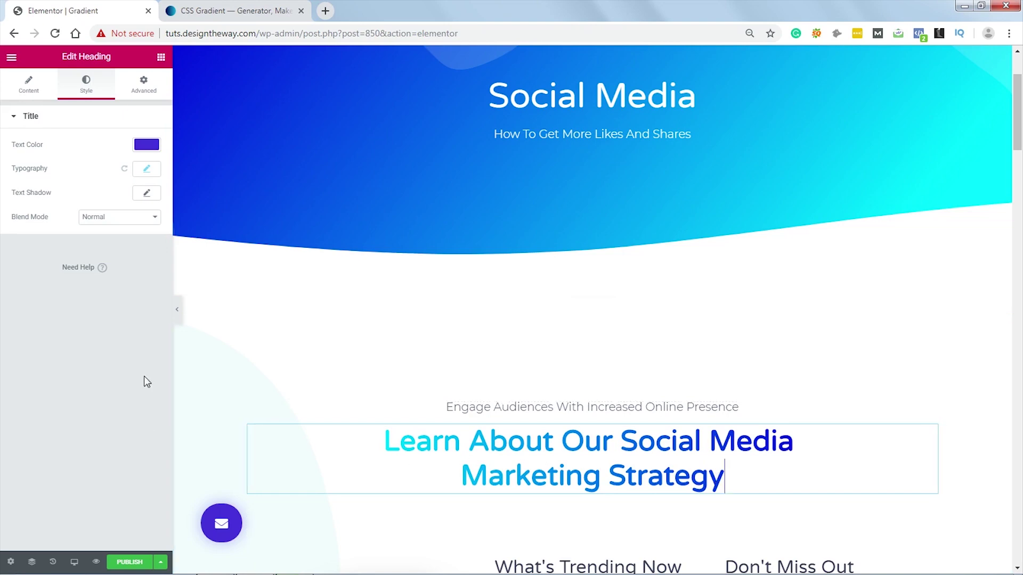
# Review the custom CSS of the "Learn About Our Social Media Marketing Strategy" heading.
pyautogui.click(143, 84)
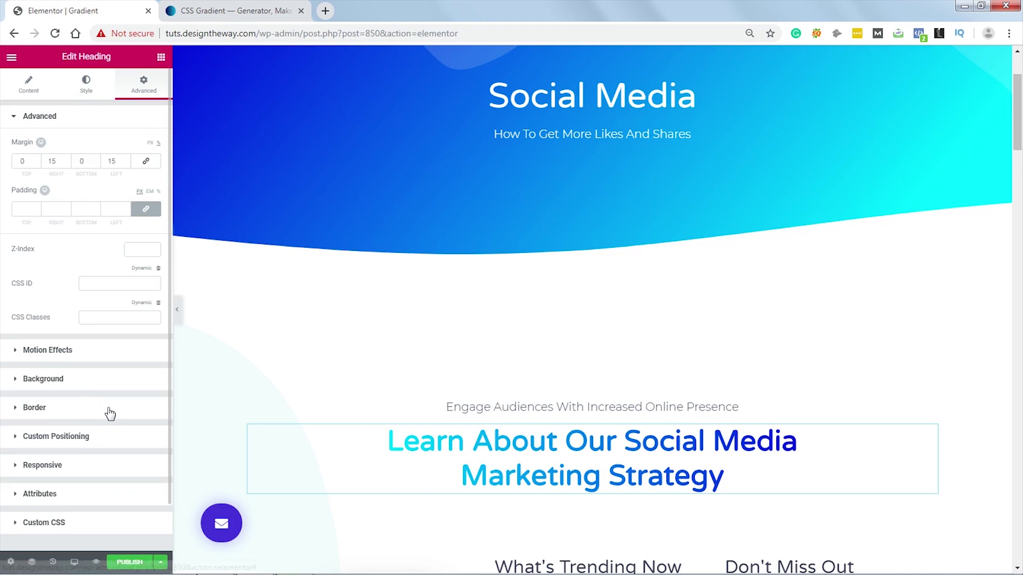
pyautogui.scroll(-1, 96, 432)
pyautogui.click(71, 474)
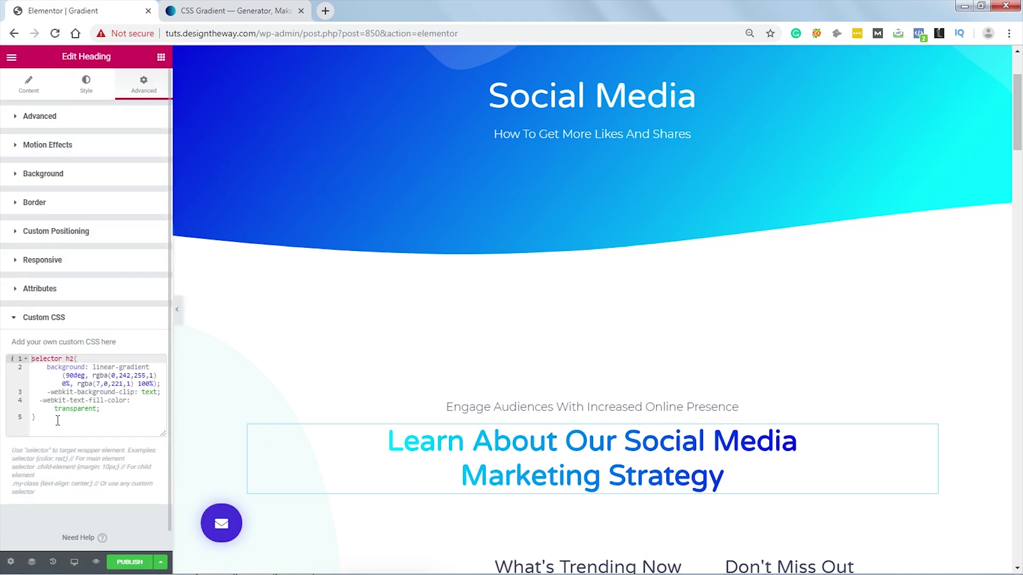
# Copy the gradient heading and paste it below the "Customized Social Media Strategy" heading.
pyautogui.scroll(-1, 887, 408)
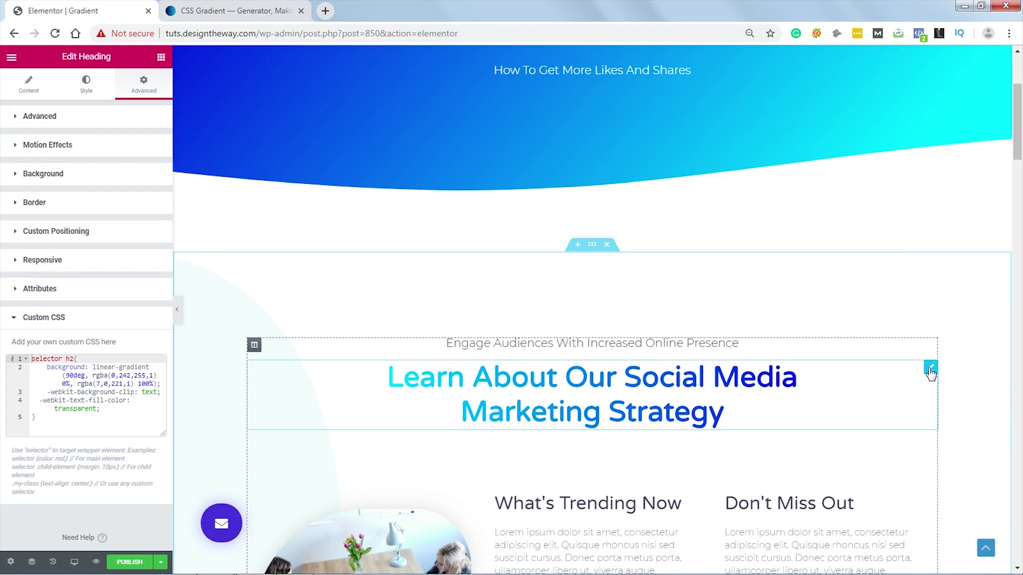
pyautogui.rightClick(929, 369)
pyautogui.click(868, 418)
pyautogui.scroll(-15, 842, 342)
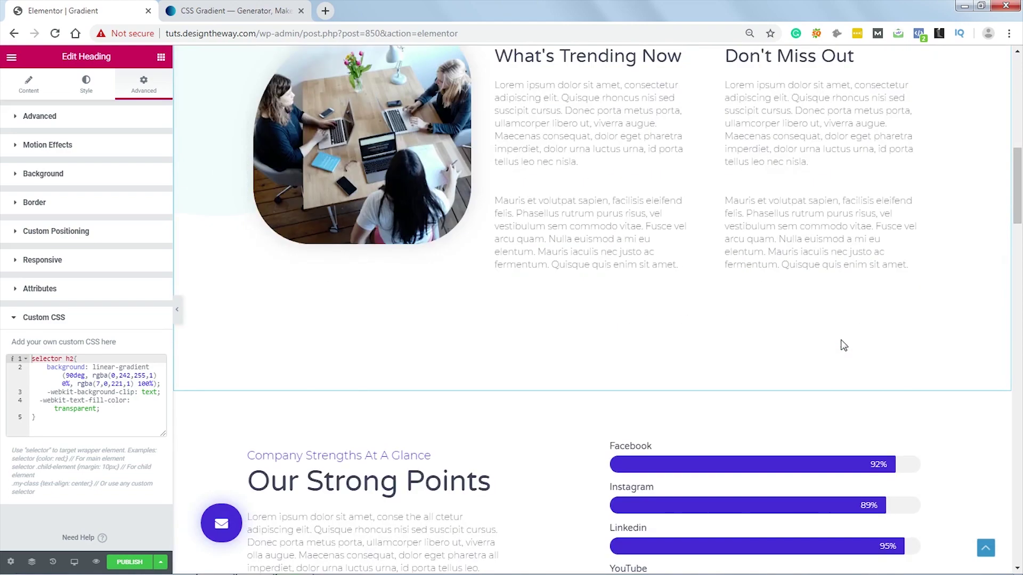
pyautogui.scroll(-5, 842, 345)
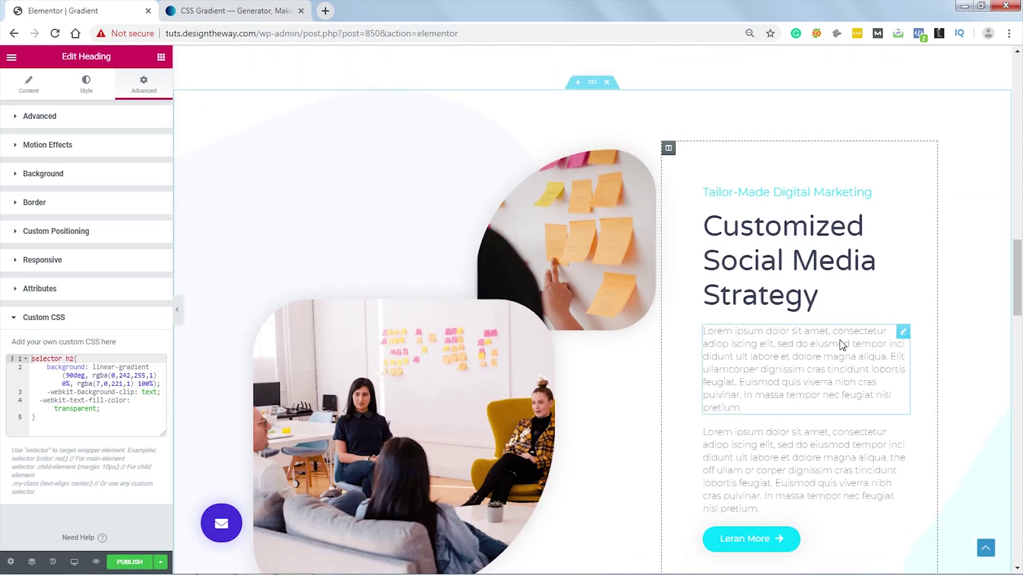
pyautogui.rightClick(899, 318)
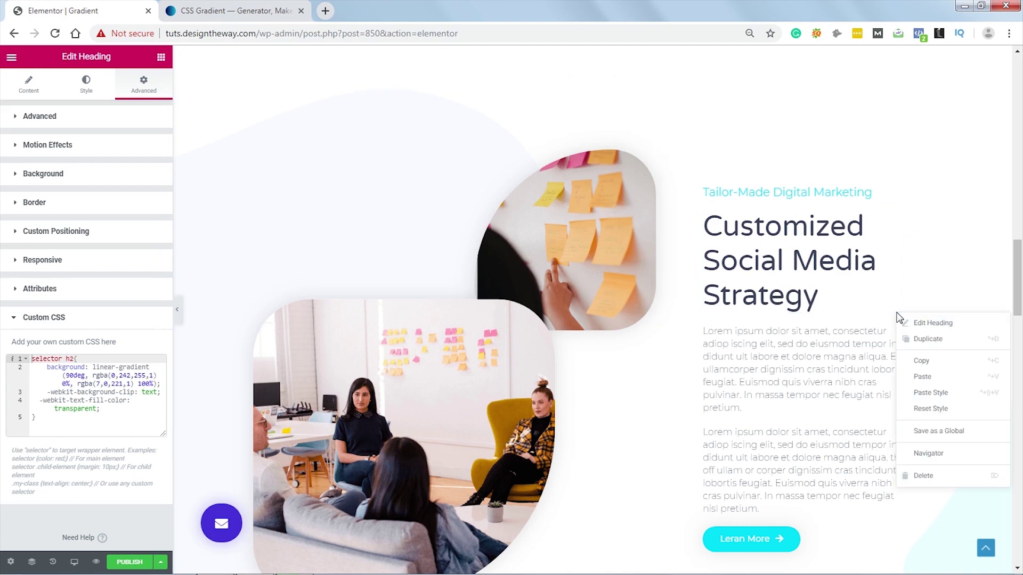
pyautogui.click(932, 380)
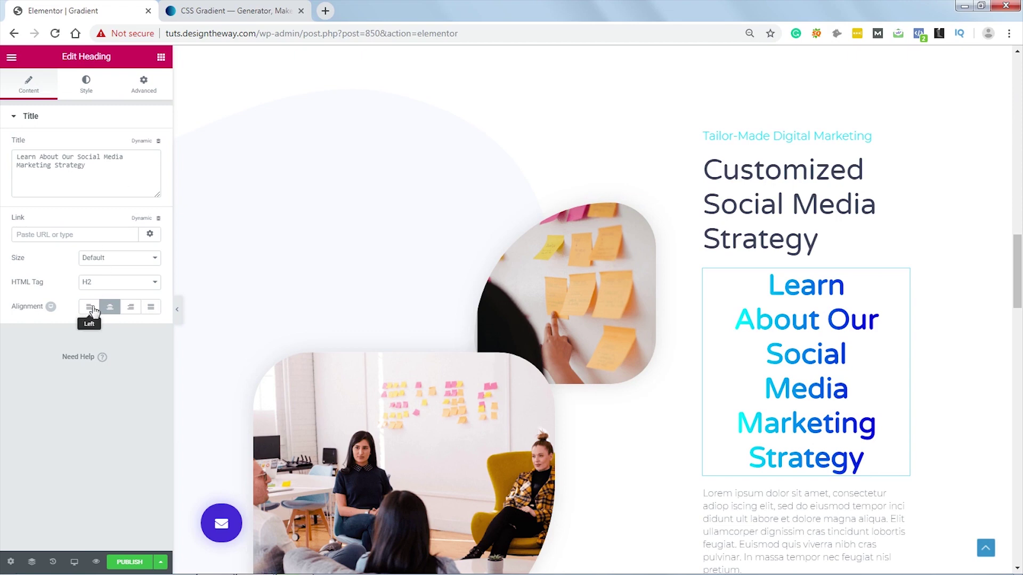
# Align the pasted gradient heading left and reduce its typography size to 44 px.
pyautogui.click(110, 309)
pyautogui.click(88, 94)
pyautogui.click(147, 168)
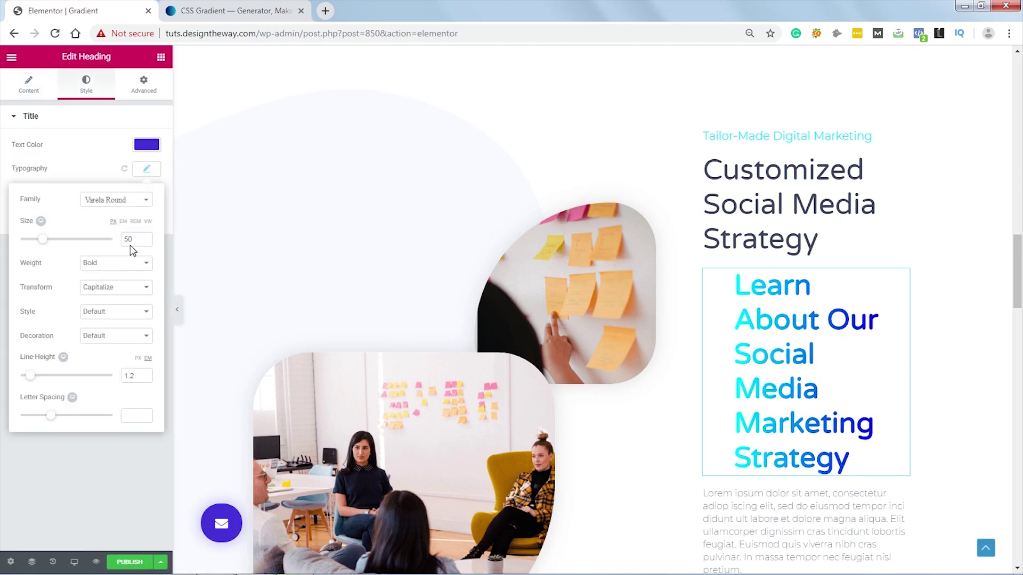
pyautogui.moveTo(41, 240); pyautogui.dragTo(40, 244)
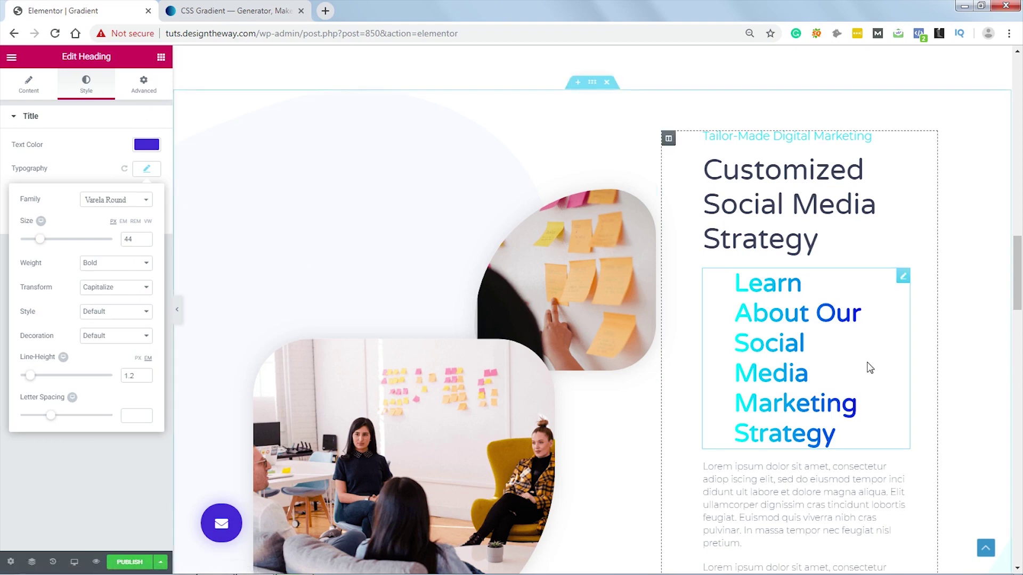
# Delete the pasted gradient heading below "Customized Social Media Strategy".
pyautogui.rightClick(904, 278)
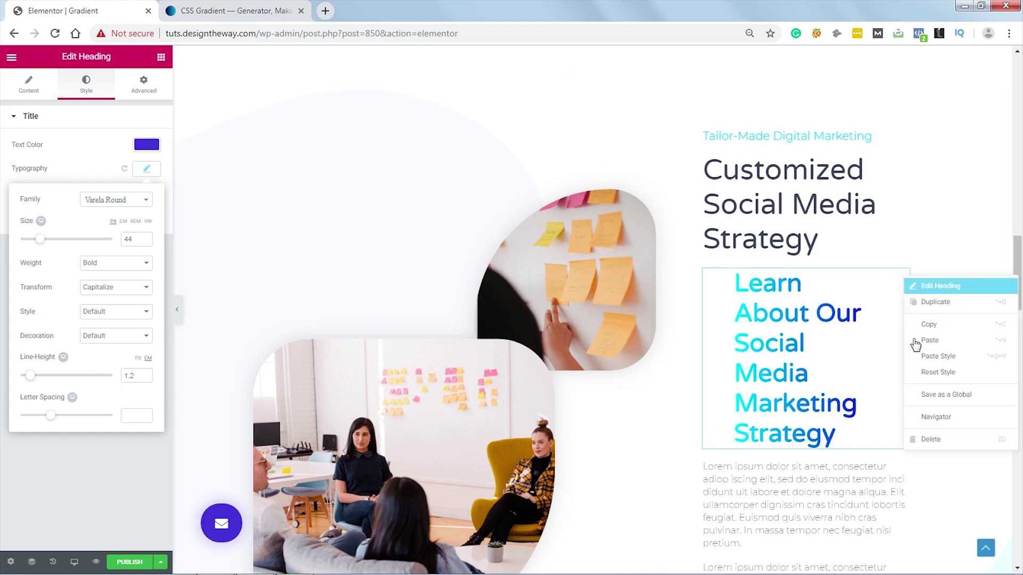
pyautogui.click(939, 438)
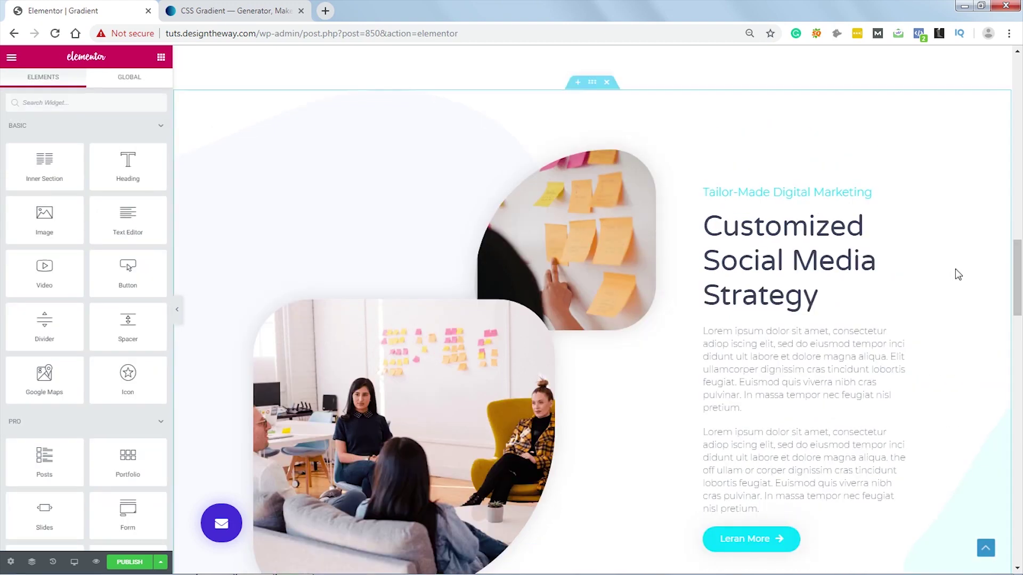
# Start a "selector a{" rule in the custom CSS of the "Leran More" button.
pyautogui.scroll(-4, 949, 270)
pyautogui.scroll(3, 949, 269)
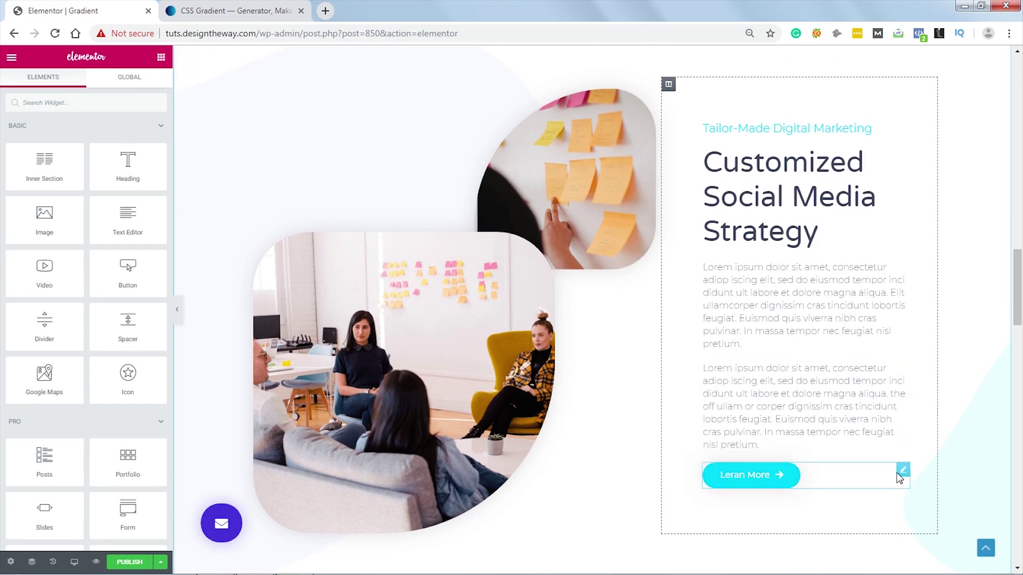
pyautogui.click(903, 471)
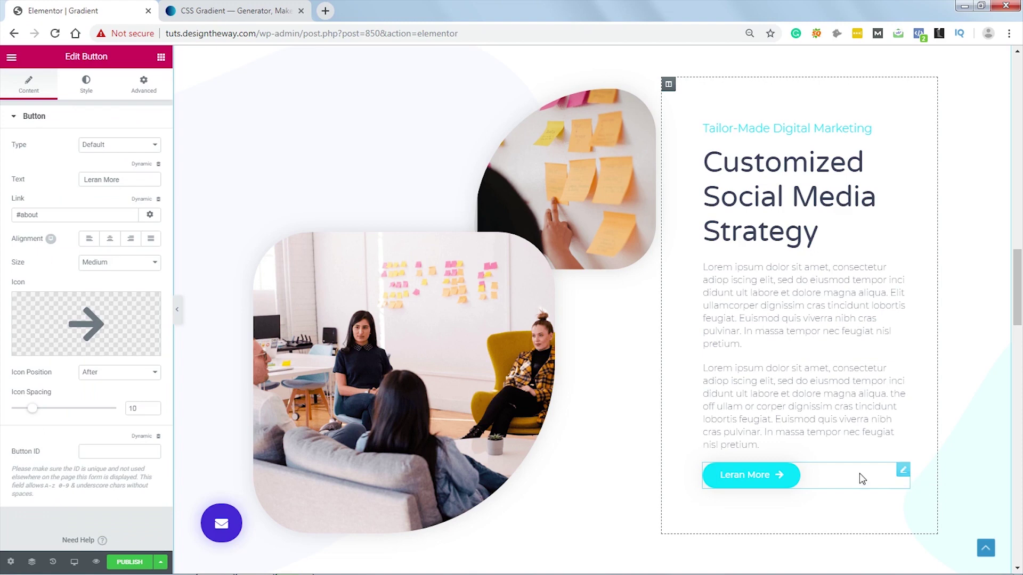
pyautogui.click(144, 85)
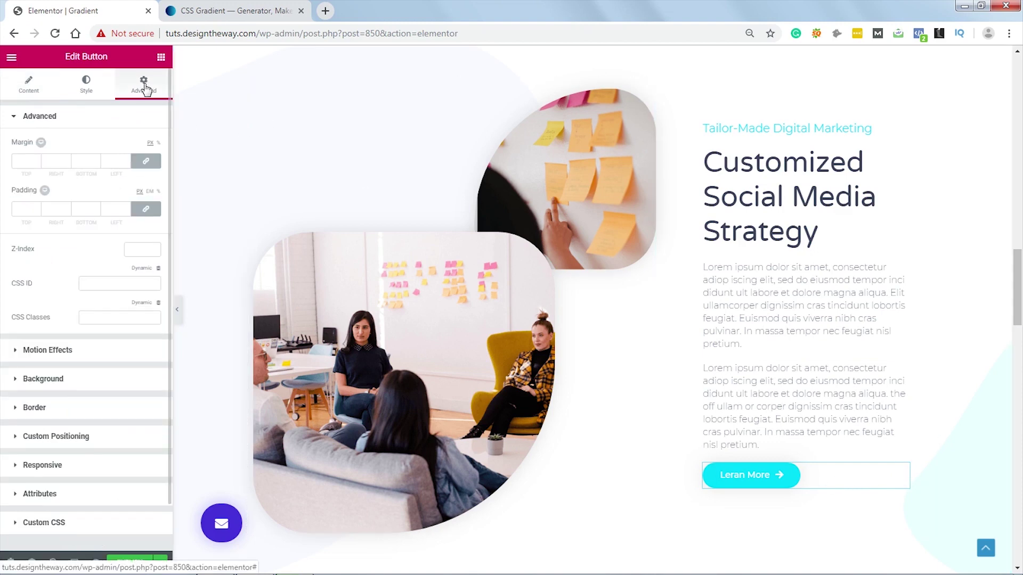
pyautogui.click(70, 522)
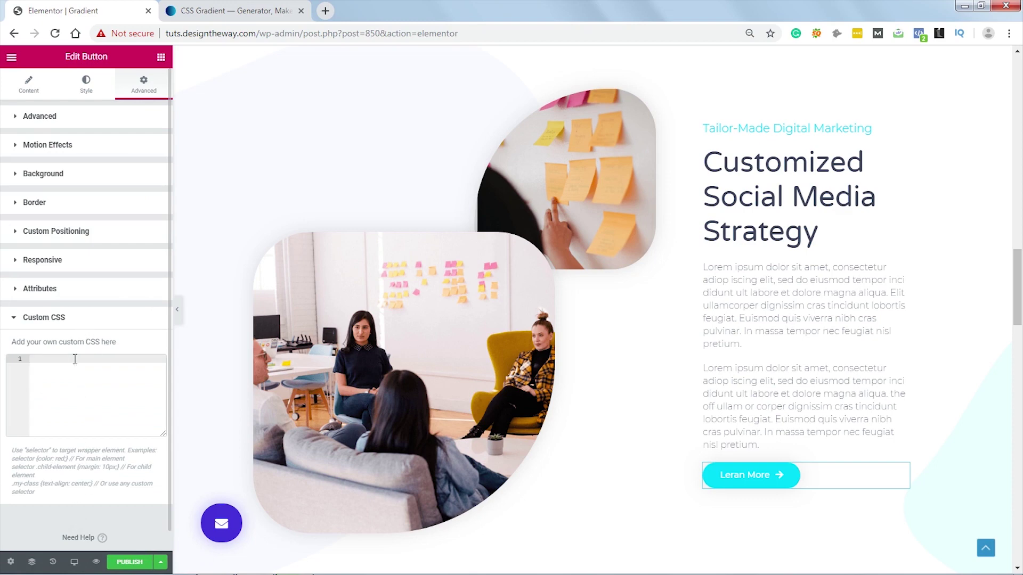
pyautogui.write('sl')
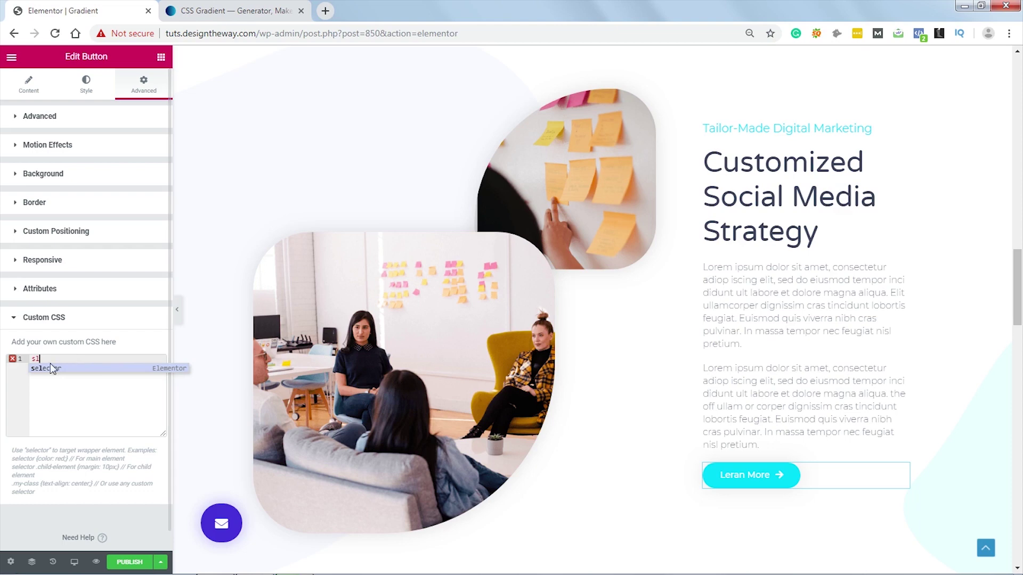
pyautogui.click(50, 367)
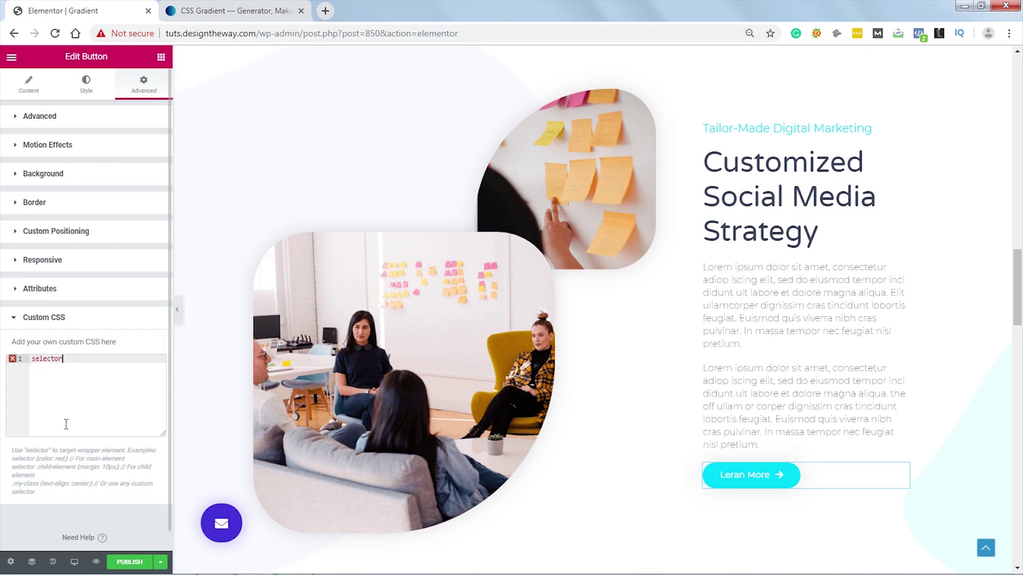
pyautogui.write('a{')
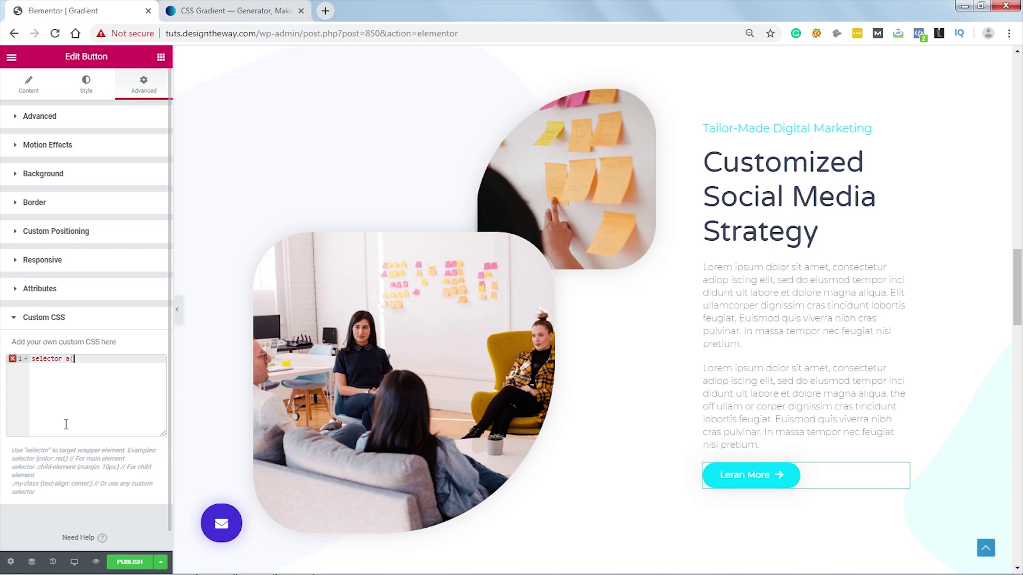